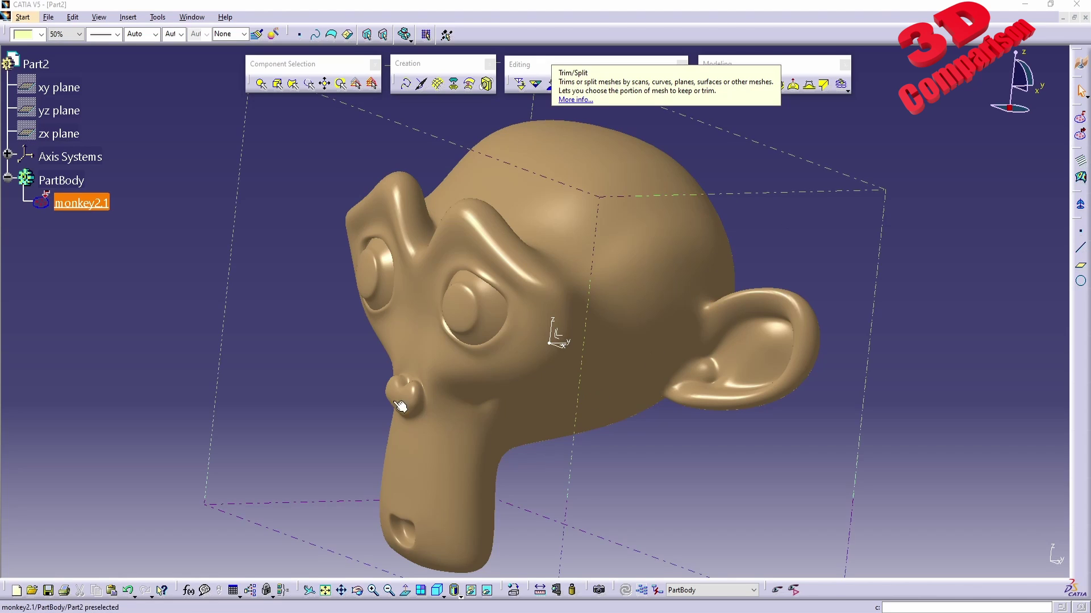
Show the hidden xy plane in the model.
{"action": "middle_click_drag", "start_coordinate": [332, 360], "coordinate": [694, 359]}
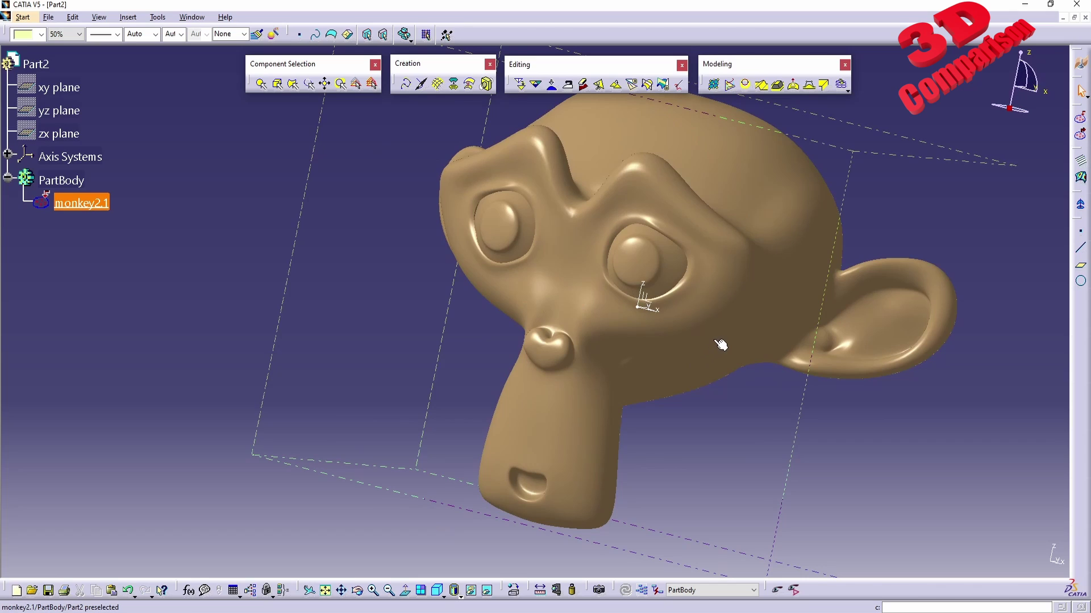
{"action": "middle_click_drag", "start_coordinate": [735, 309], "coordinate": [665, 355]}
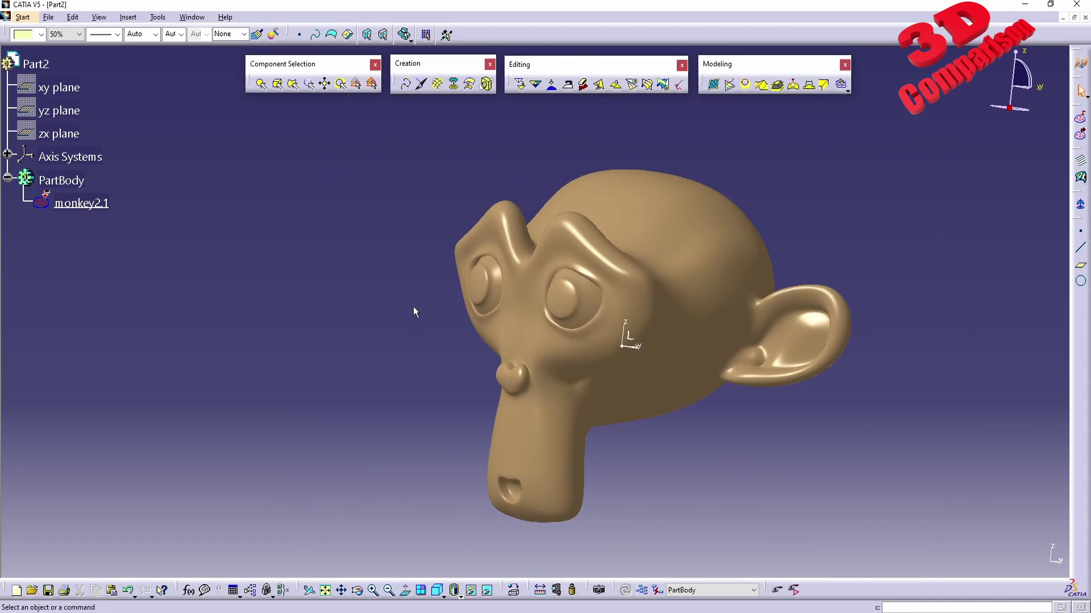
{"action": "left_click", "coordinate": [59, 87]}
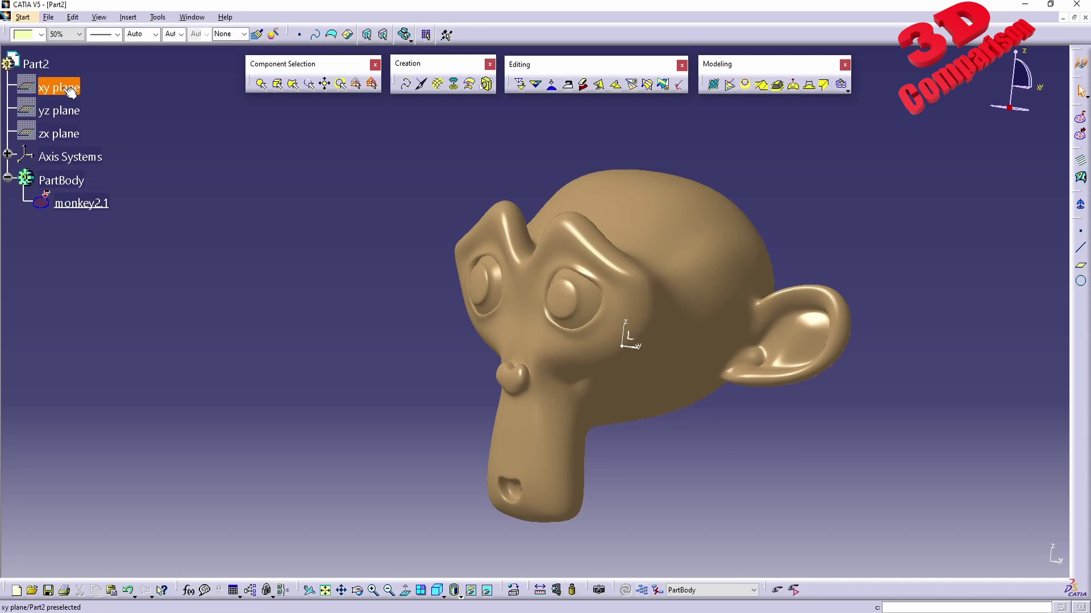
{"action": "right_click", "coordinate": [61, 86]}
{"action": "left_click", "coordinate": [91, 122]}
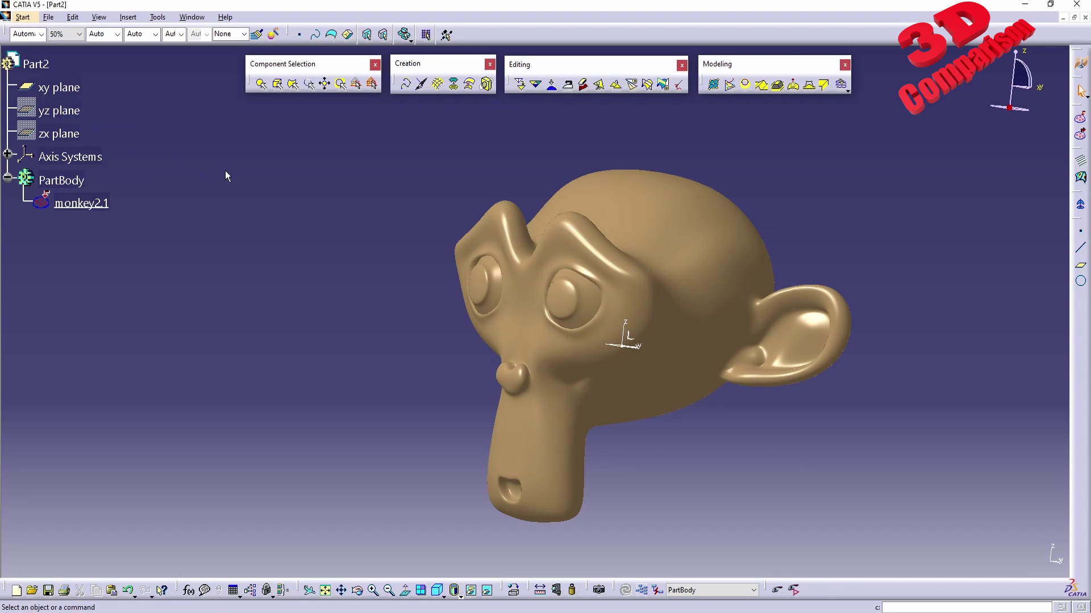
{"action": "scroll", "coordinate": [202, 141], "scroll_direction": "up", "scroll_amount": 1}
{"action": "middle_click_drag", "start_coordinate": [202, 141], "coordinate": [210, 172]}
{"action": "scroll", "coordinate": [211, 172], "scroll_direction": "down", "scroll_amount": 1}
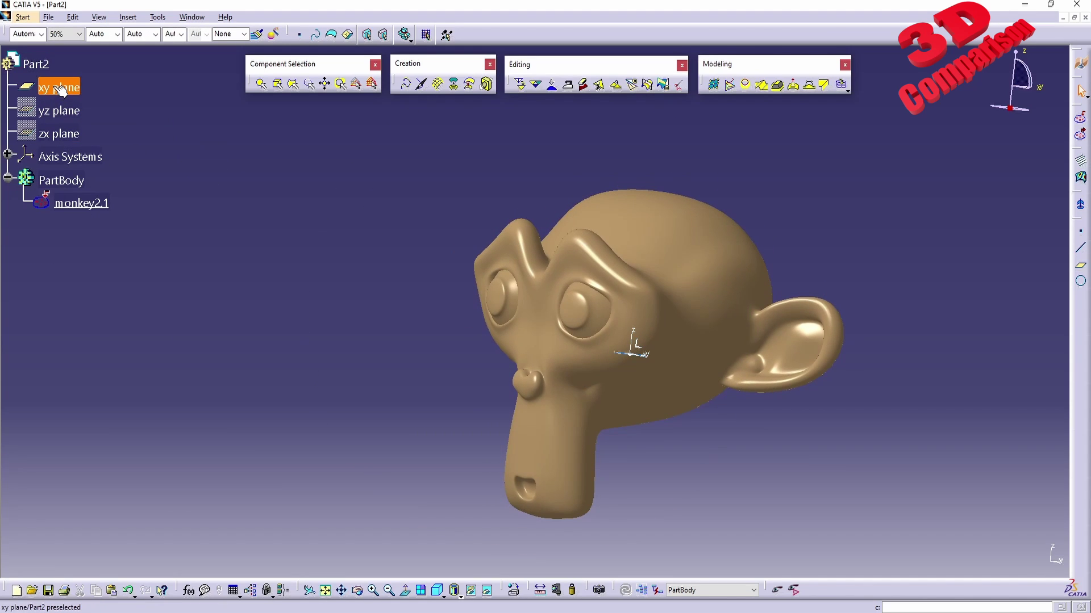
{"action": "left_click", "coordinate": [60, 89]}
{"action": "middle_click_drag", "start_coordinate": [589, 261], "coordinate": [560, 348]}
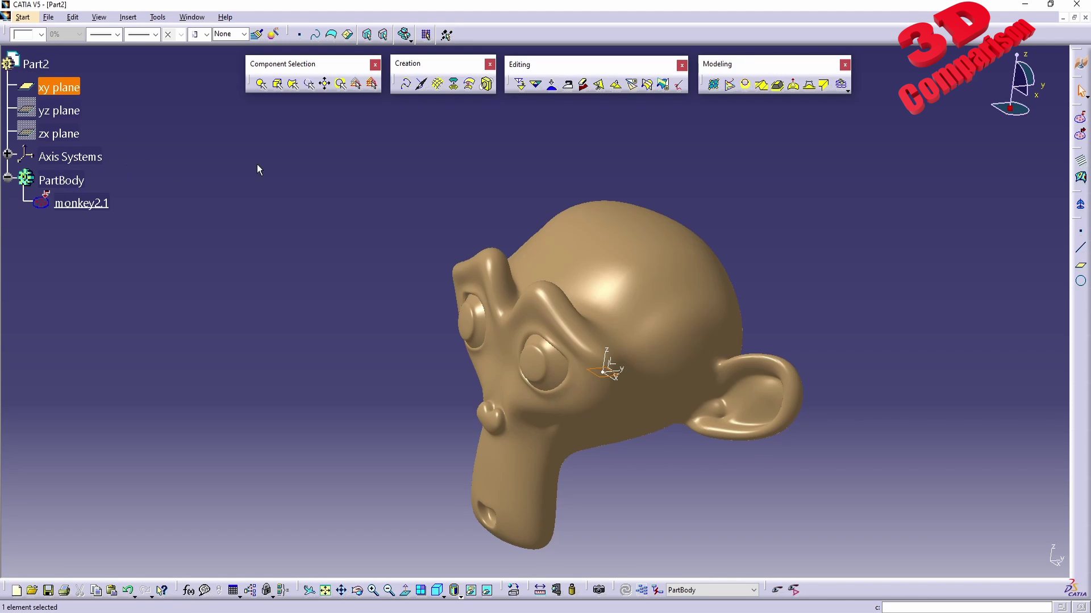
{"action": "left_click", "coordinate": [157, 17]}
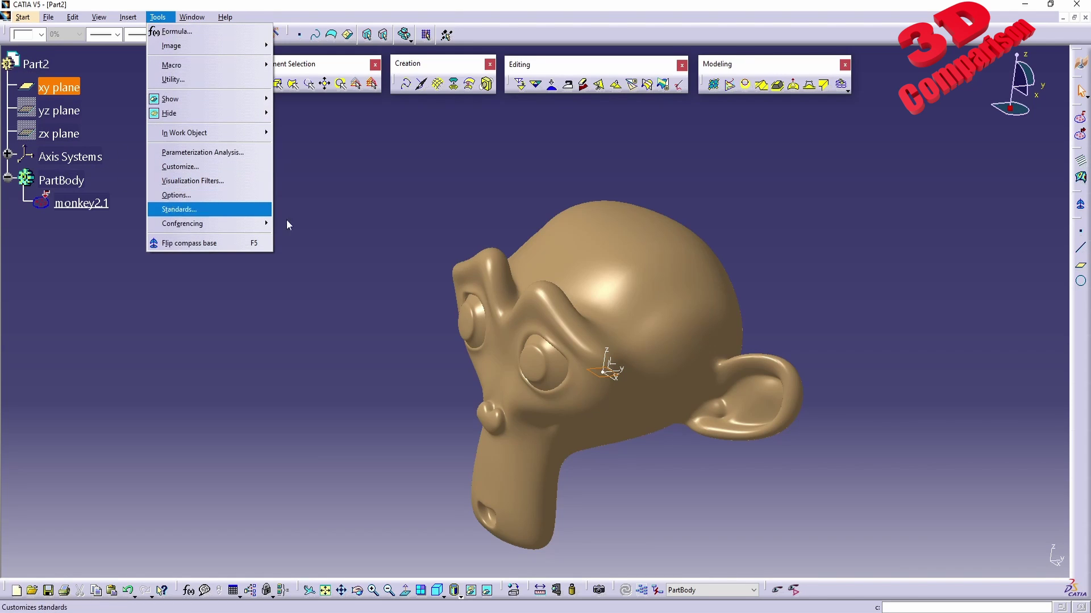
{"action": "left_click", "coordinate": [286, 220]}
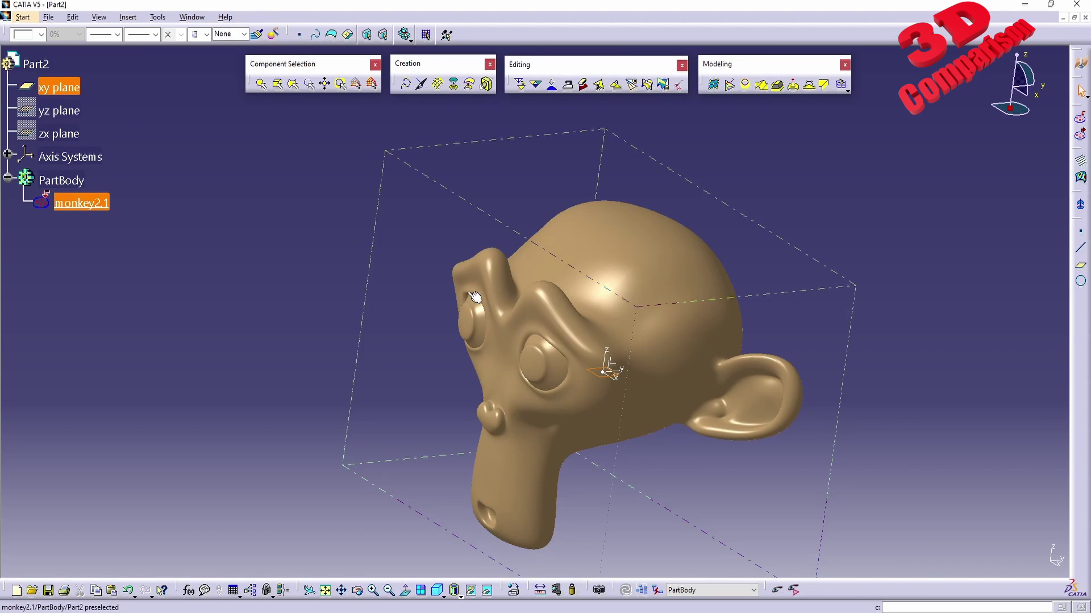
Try a Trim/Split of the monkey2.1 mesh with the xy plane, cutting away the portion below it.
{"action": "left_click", "coordinate": [665, 85]}
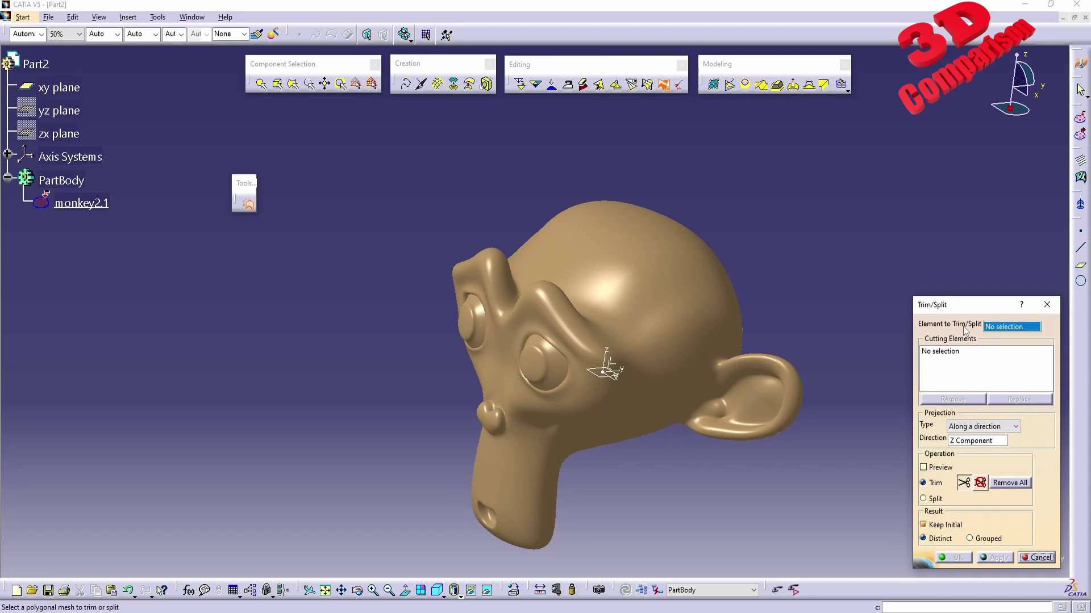
{"action": "left_click", "coordinate": [699, 278]}
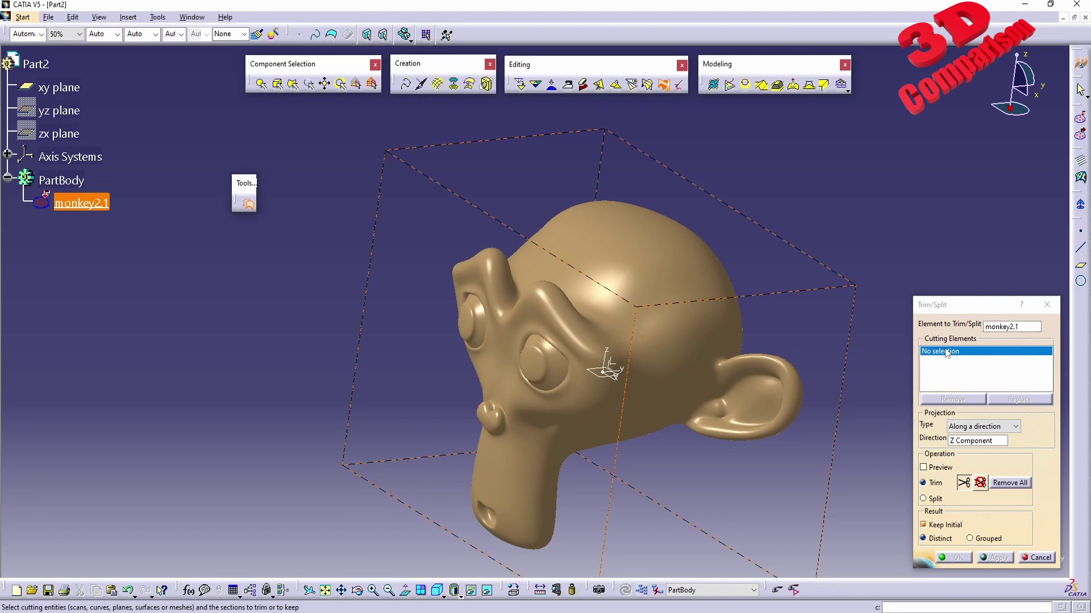
{"action": "left_click", "coordinate": [604, 379]}
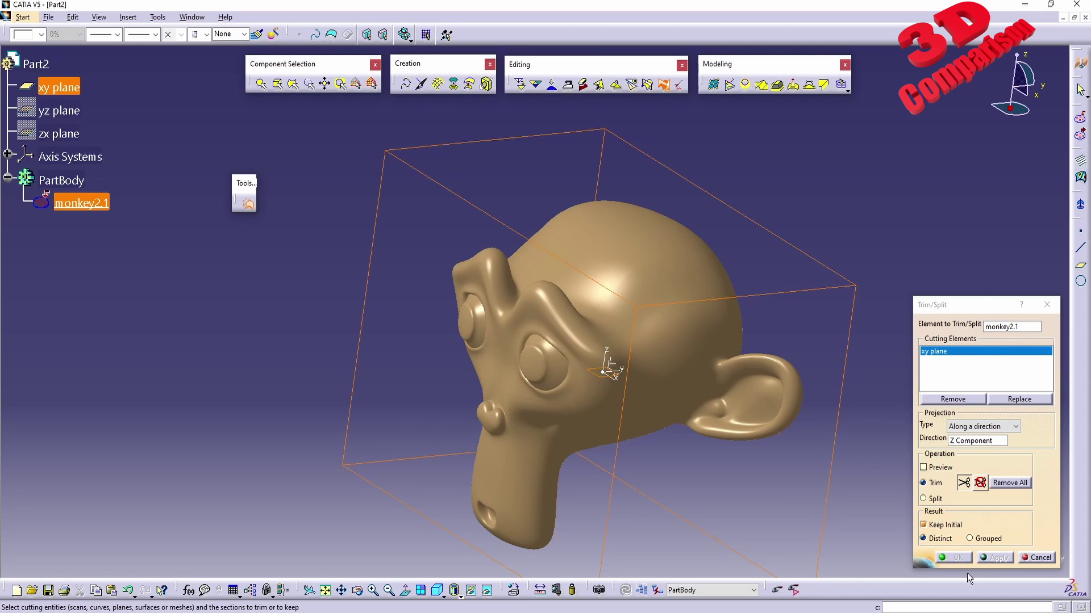
{"action": "left_click", "coordinate": [998, 561]}
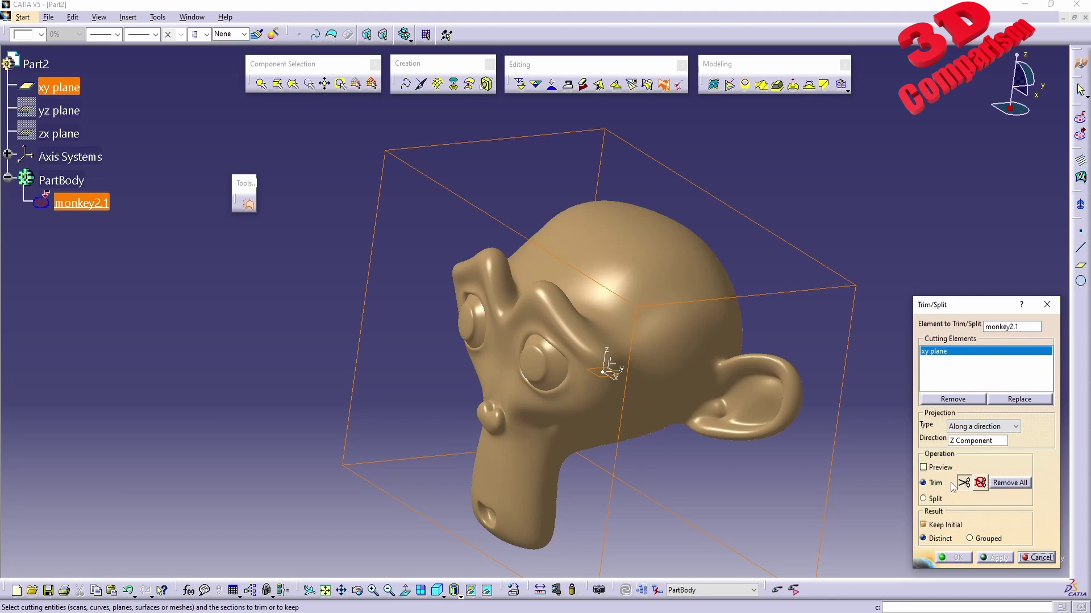
{"action": "left_click", "coordinate": [514, 494]}
{"action": "middle_click_drag", "start_coordinate": [531, 511], "coordinate": [542, 381]}
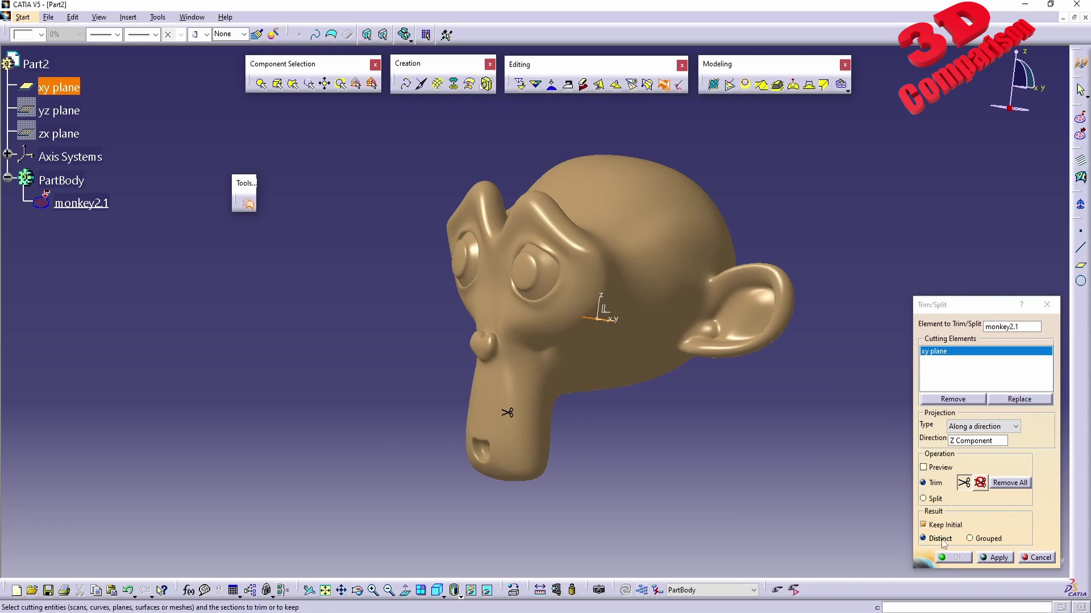
{"action": "left_click", "coordinate": [995, 558]}
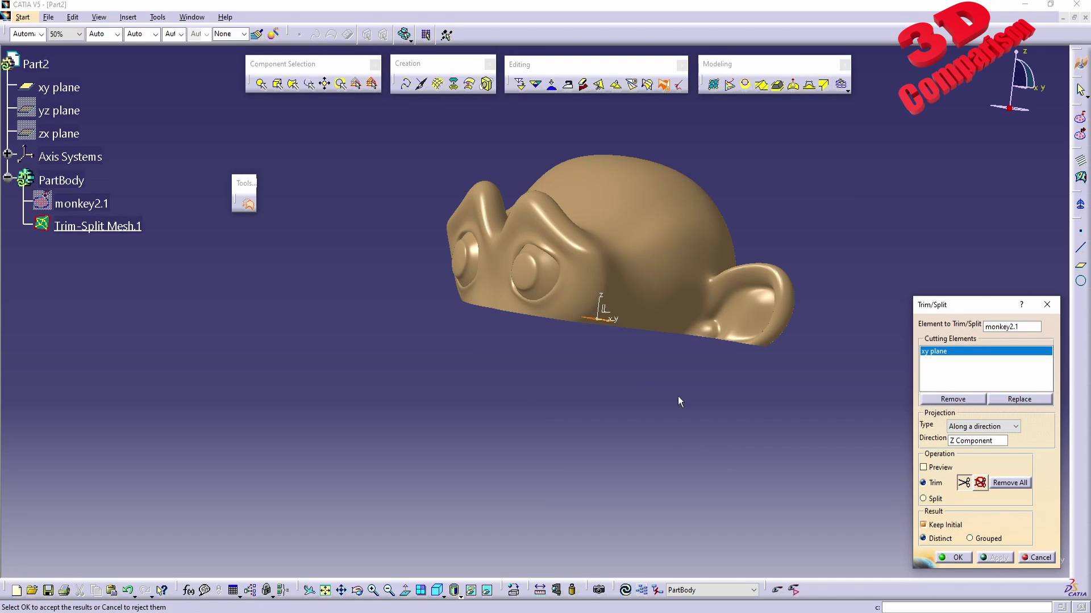
{"action": "middle_click_drag", "start_coordinate": [677, 396], "coordinate": [628, 263]}
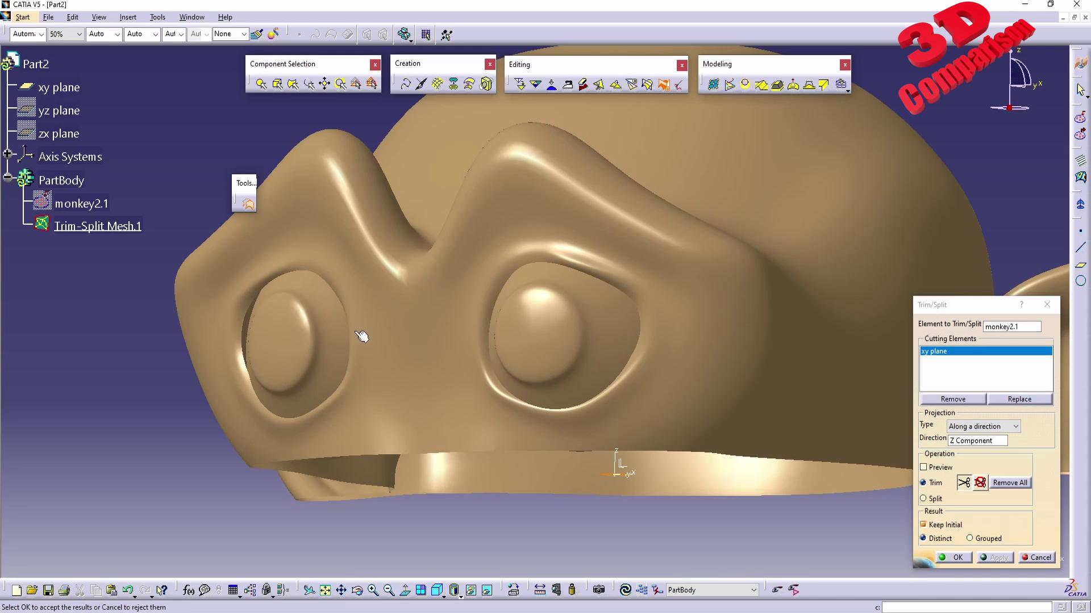
{"action": "middle_click_drag", "start_coordinate": [593, 322], "coordinate": [483, 297]}
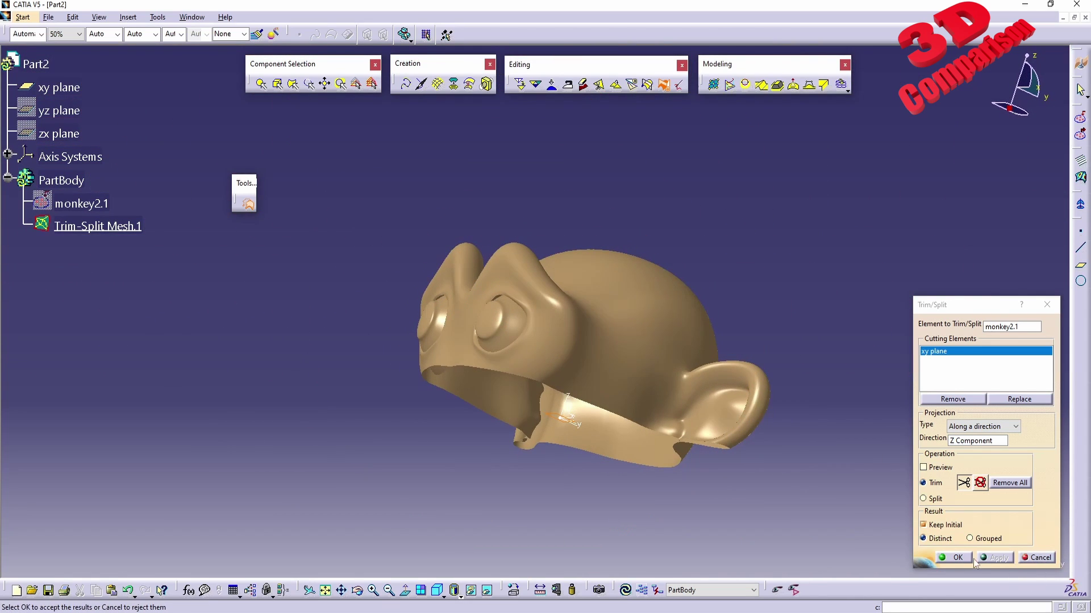
{"action": "left_click", "coordinate": [1034, 559]}
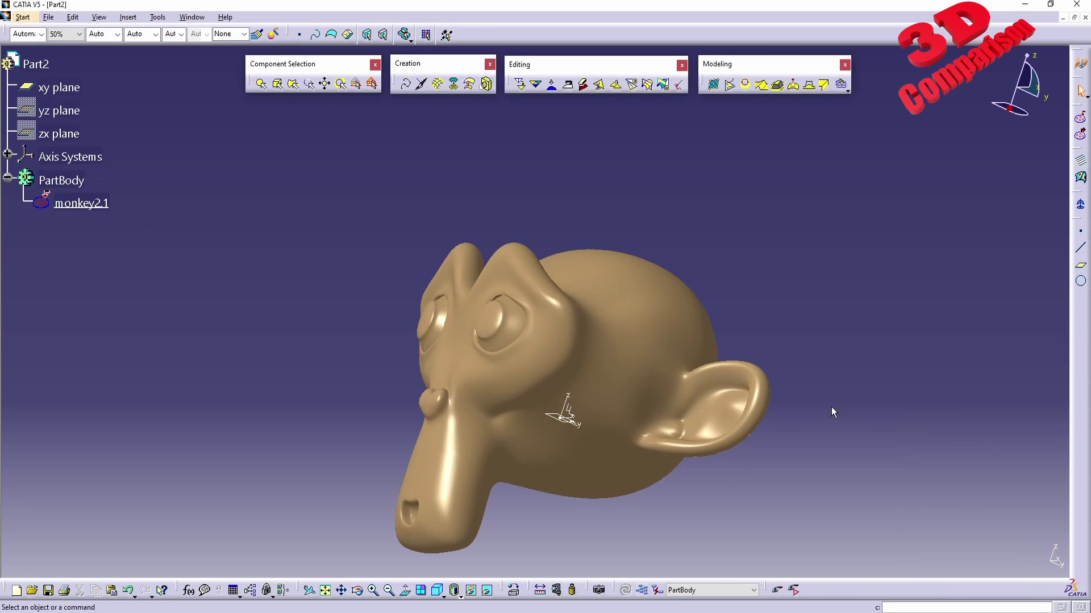
Create a plane offset 20 mm upward from the xy plane.
{"action": "mouse_move", "coordinate": [460, 308]}
{"action": "middle_mouse_down"}
{"action": "mouse_move", "coordinate": [472, 245]}
{"action": "mouse_move", "coordinate": [457, 329]}
{"action": "middle_mouse_up"}
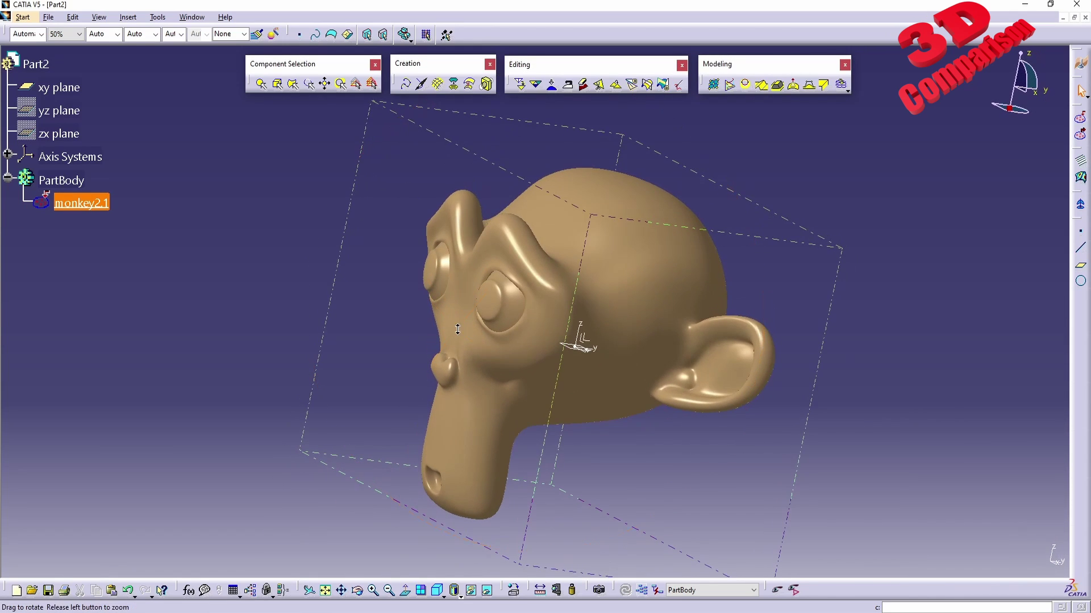
{"action": "left_click", "coordinate": [577, 351]}
{"action": "left_click", "coordinate": [1080, 265]}
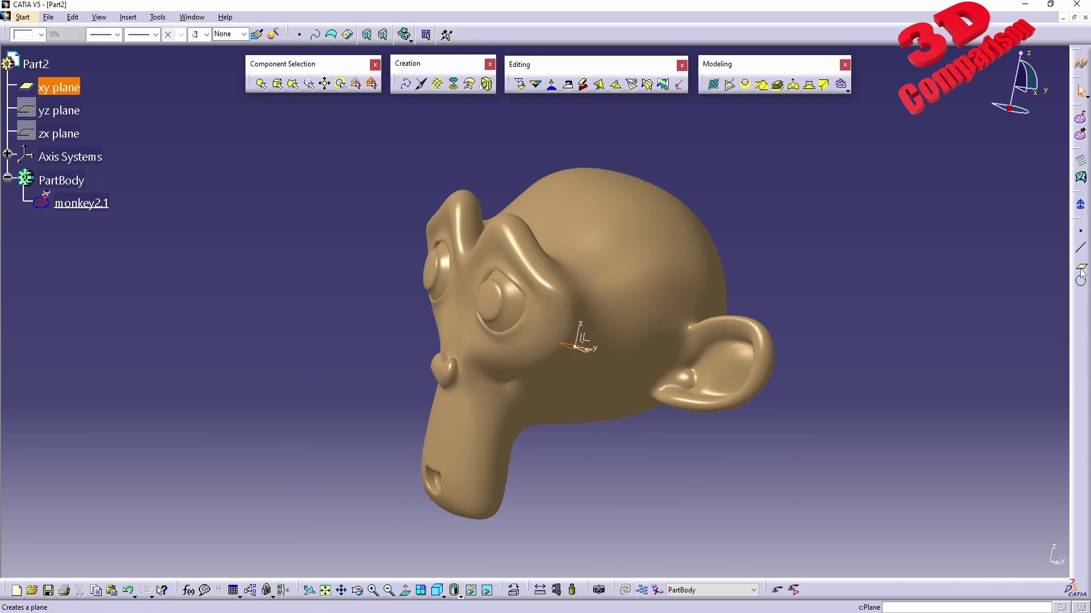
{"action": "middle_click_drag", "start_coordinate": [691, 431], "coordinate": [608, 348]}
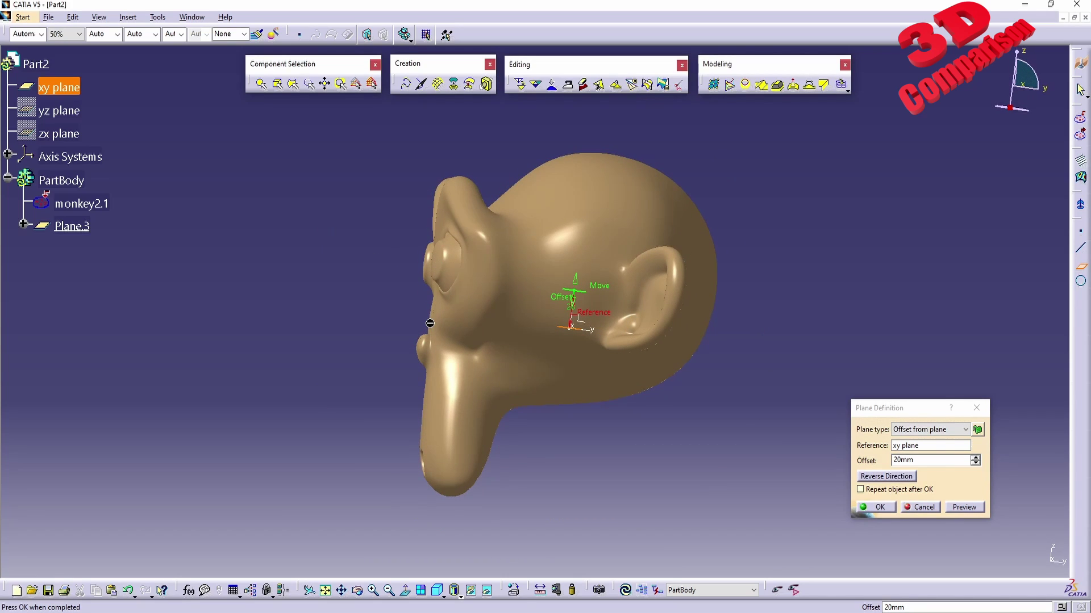
{"action": "left_click", "coordinate": [880, 508]}
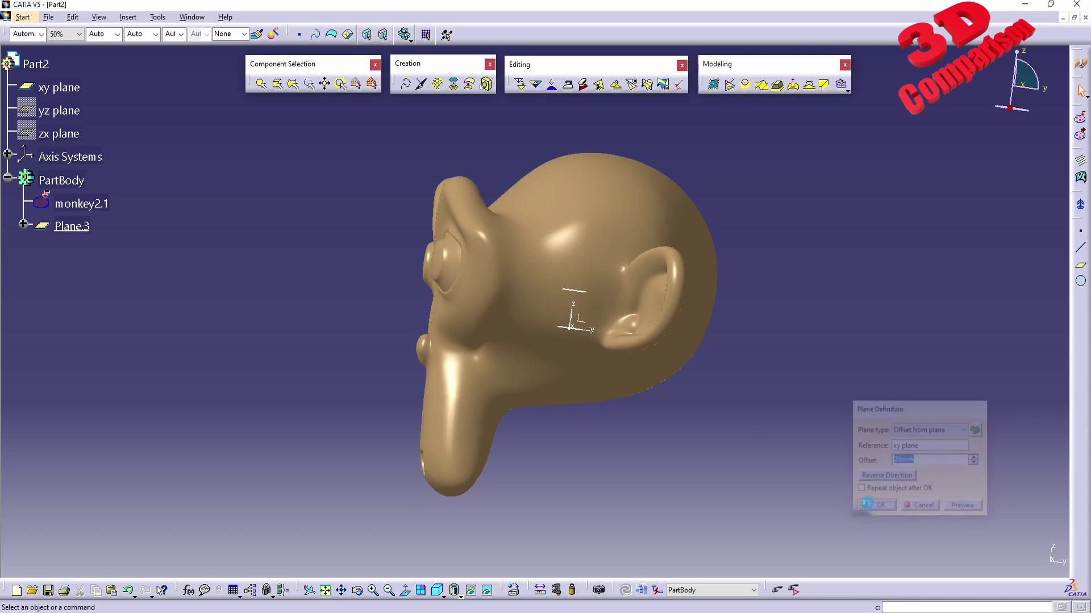
Trim the monkey2.1 mesh with the 20 mm offset plane, removing the portion above it and keeping the initial mesh.
{"action": "middle_click_drag", "start_coordinate": [377, 237], "coordinate": [624, 316]}
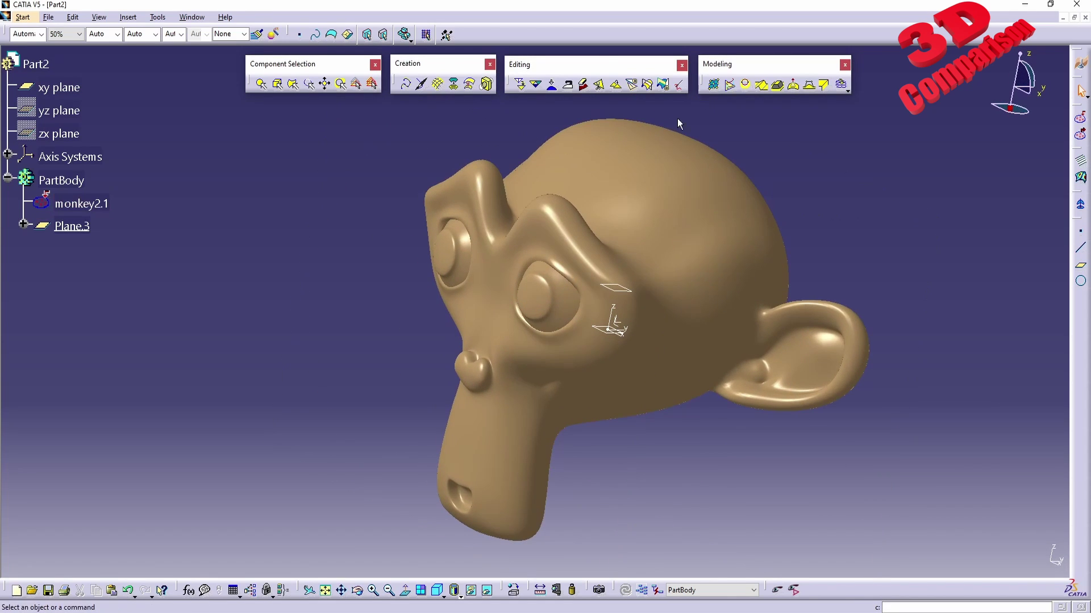
{"action": "left_click", "coordinate": [662, 84]}
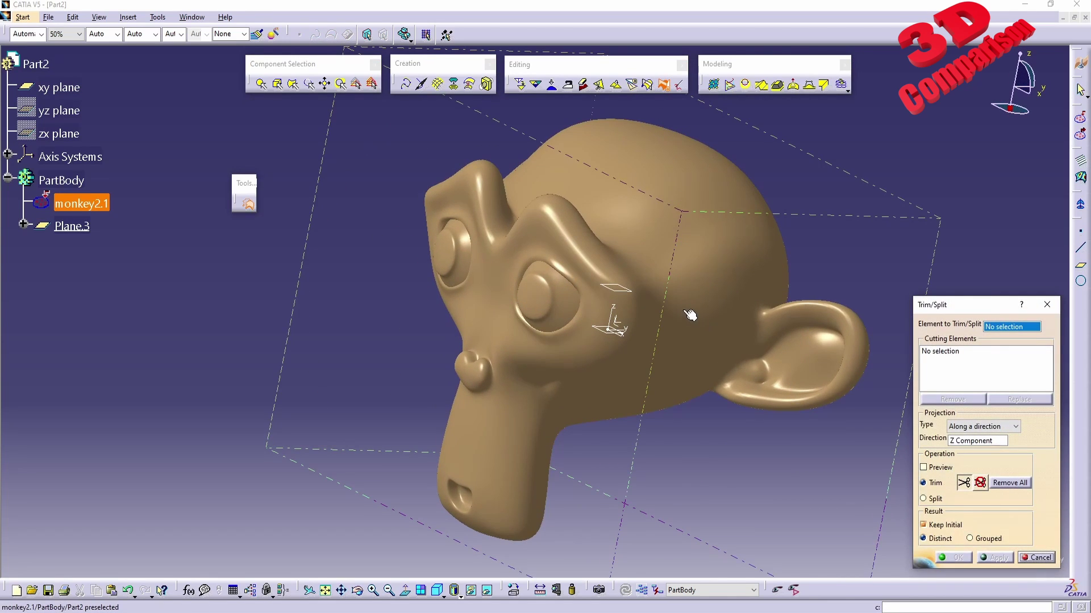
{"action": "left_click", "coordinate": [726, 284]}
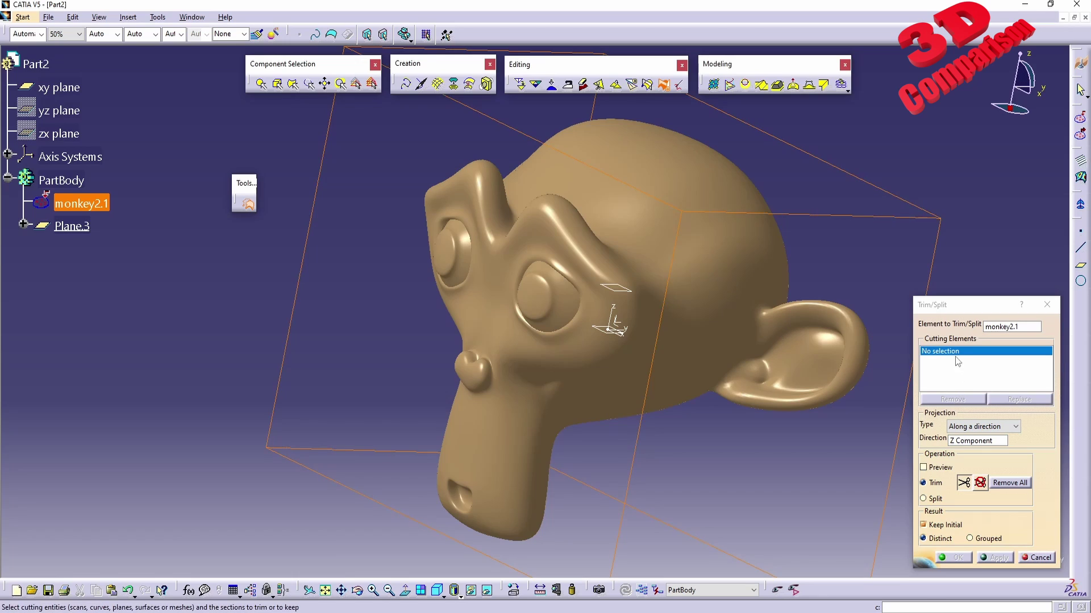
{"action": "left_click", "coordinate": [628, 294]}
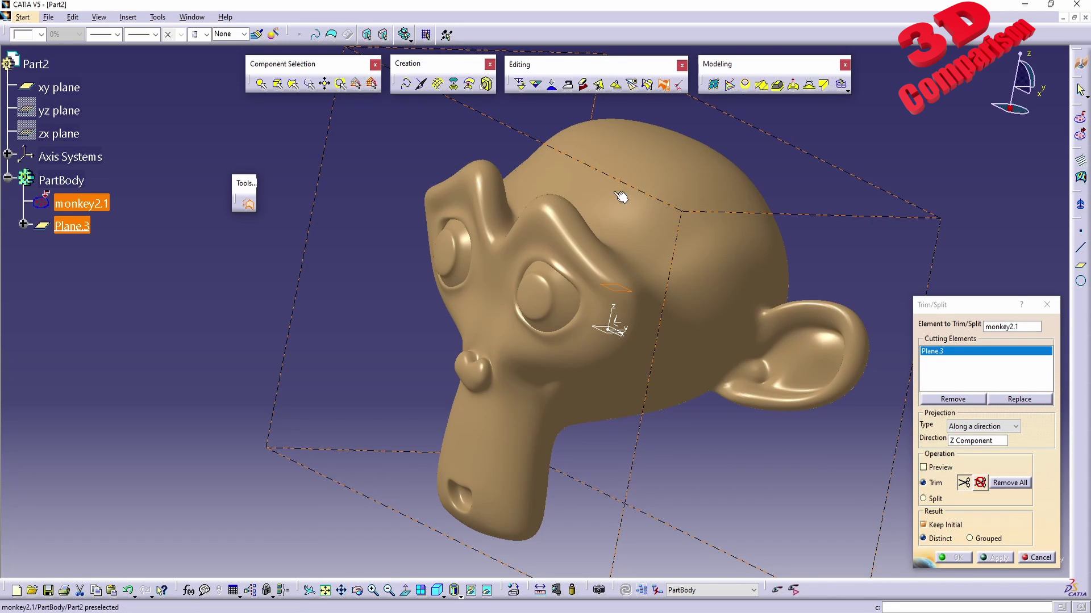
{"action": "mouse_move", "coordinate": [647, 248]}
{"action": "middle_mouse_down"}
{"action": "mouse_move", "coordinate": [664, 310]}
{"action": "mouse_move", "coordinate": [657, 256]}
{"action": "middle_mouse_up"}
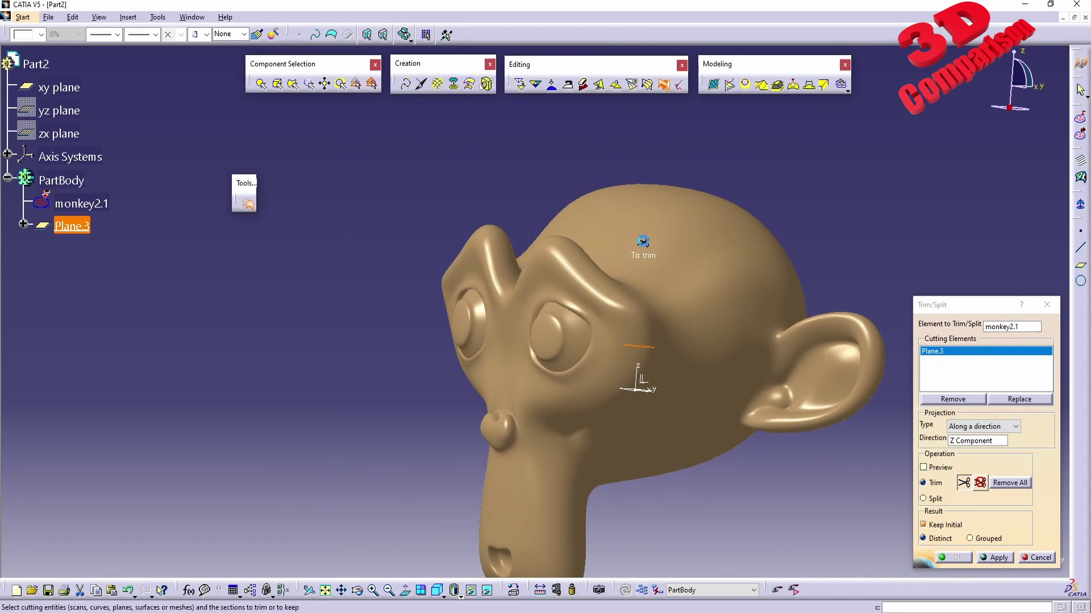
{"action": "left_click", "coordinate": [996, 558]}
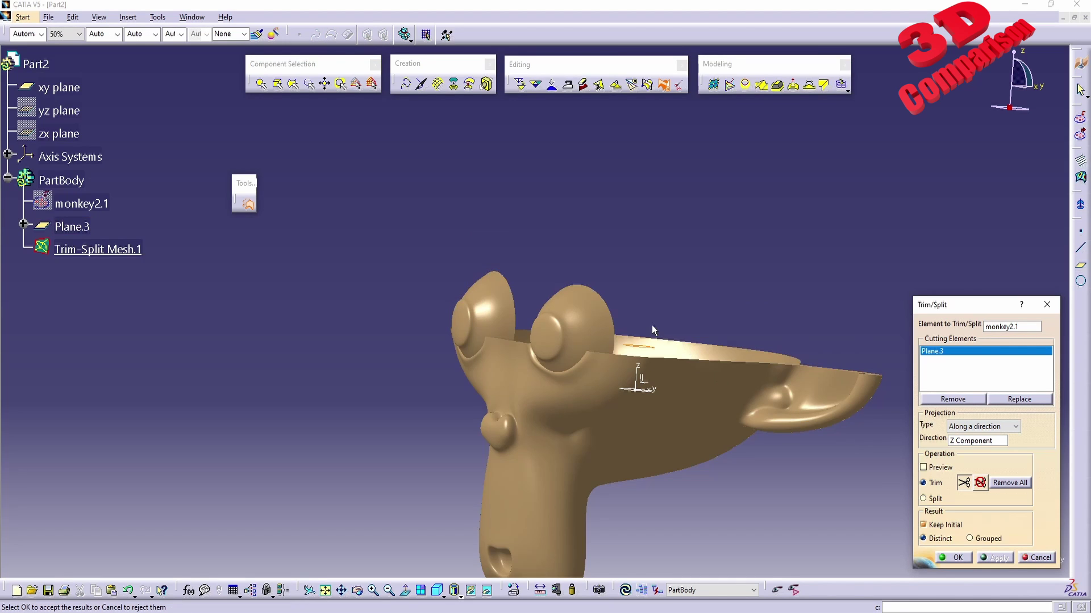
{"action": "middle_click_drag", "start_coordinate": [647, 346], "coordinate": [773, 259]}
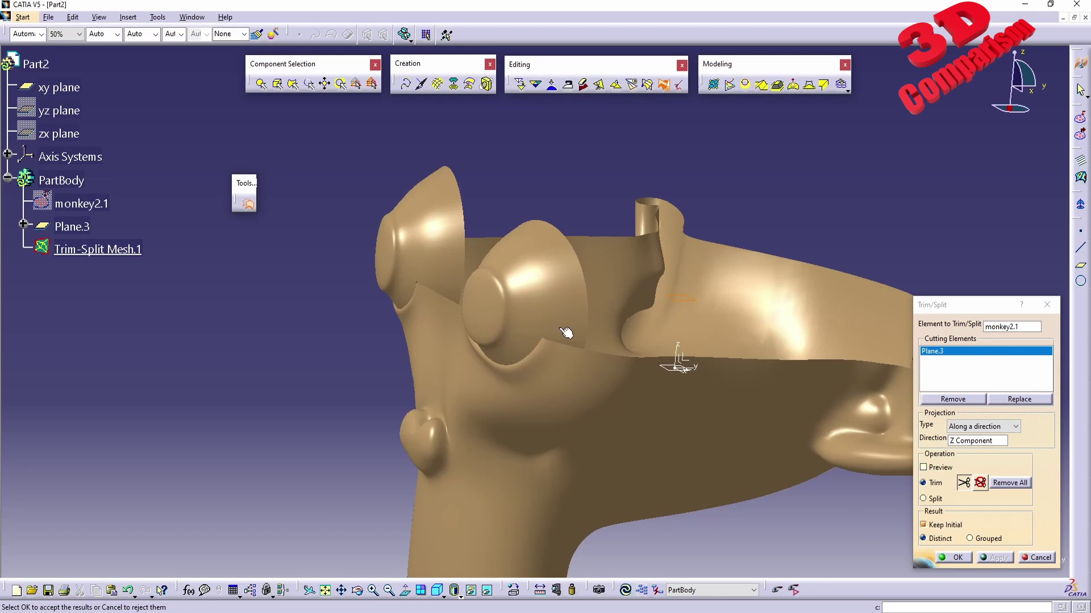
{"action": "middle_click_drag", "start_coordinate": [566, 333], "coordinate": [507, 260]}
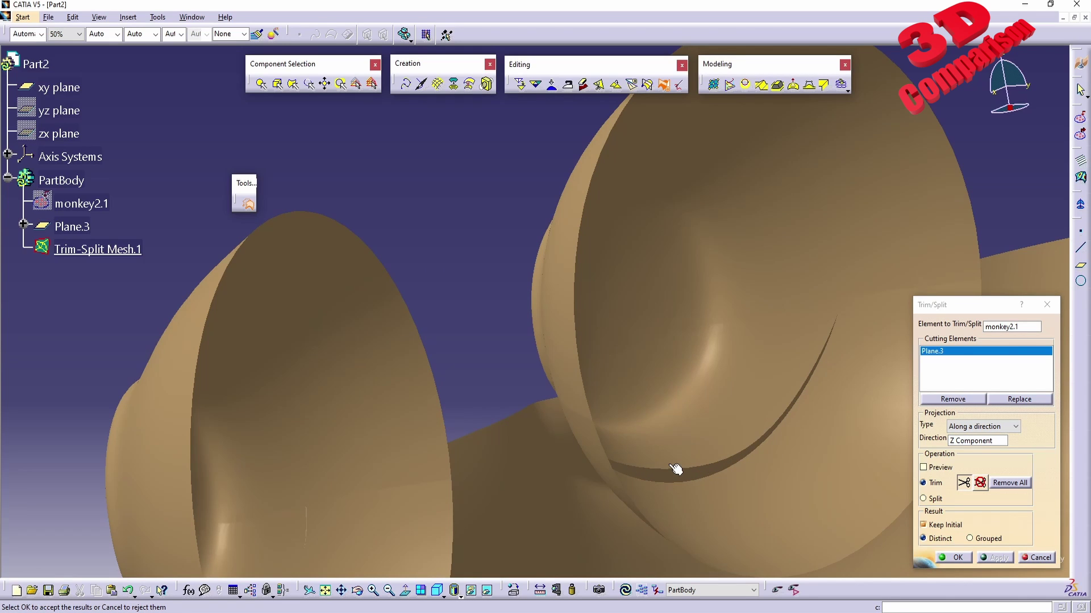
{"action": "middle_click_drag", "start_coordinate": [733, 409], "coordinate": [713, 349]}
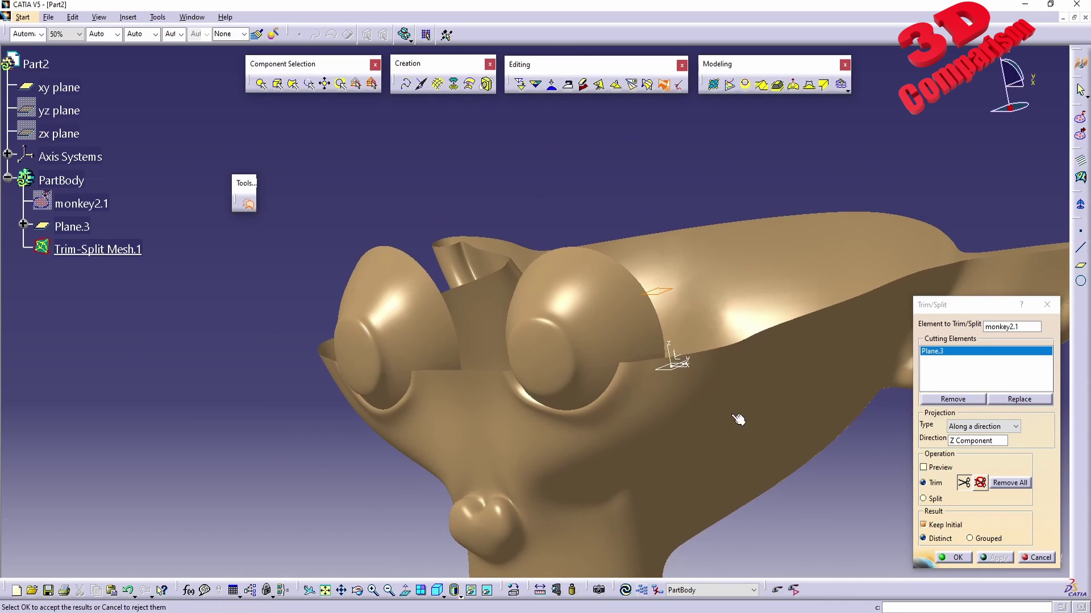
{"action": "left_click", "coordinate": [973, 555]}
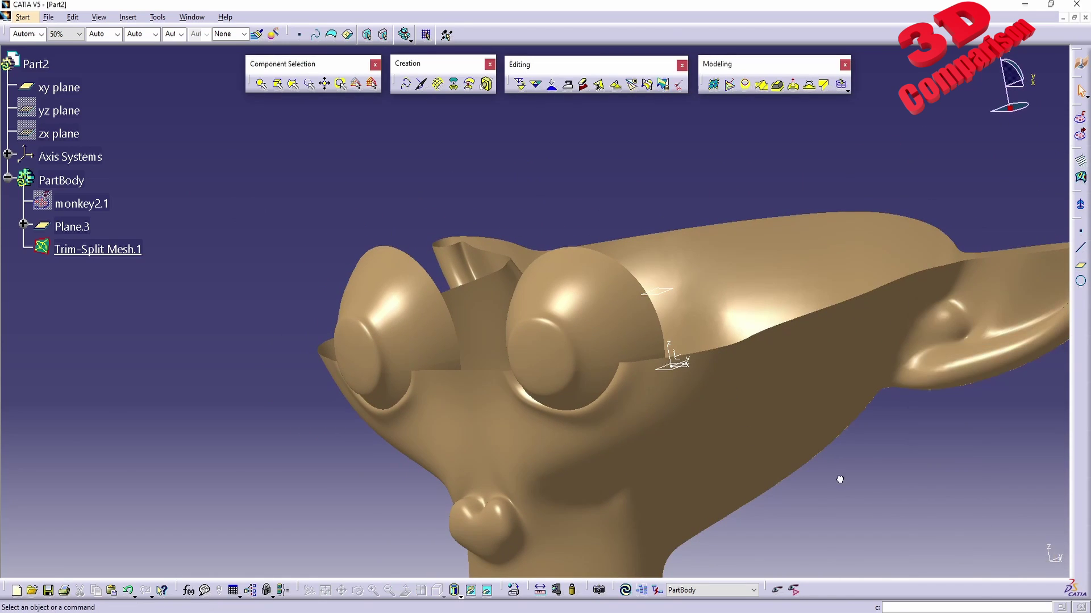
Show the original monkey2.1 mesh again and hide Trim-Split Mesh.1.
{"action": "middle_click_drag", "start_coordinate": [614, 363], "coordinate": [591, 449]}
{"action": "left_click", "coordinate": [108, 304]}
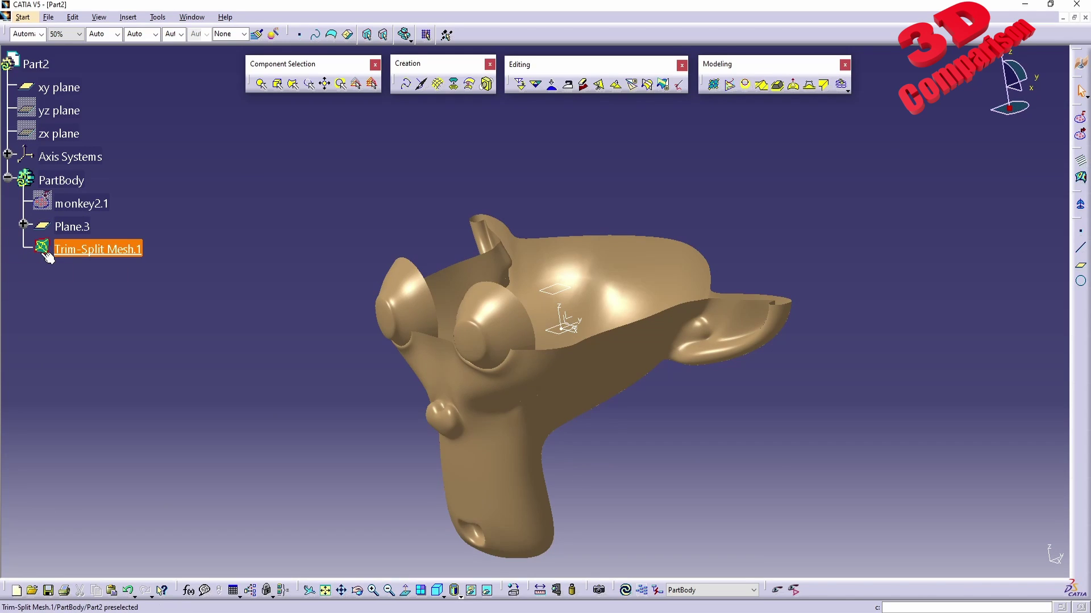
{"action": "right_click", "coordinate": [80, 203]}
{"action": "left_click", "coordinate": [111, 236]}
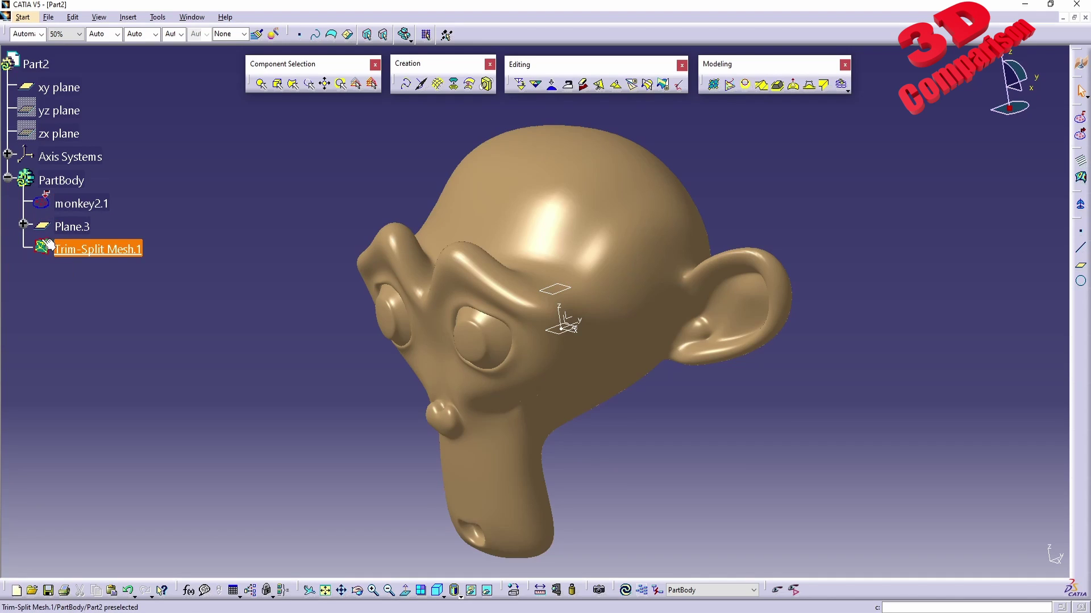
{"action": "right_click", "coordinate": [93, 248]}
{"action": "left_click", "coordinate": [173, 284]}
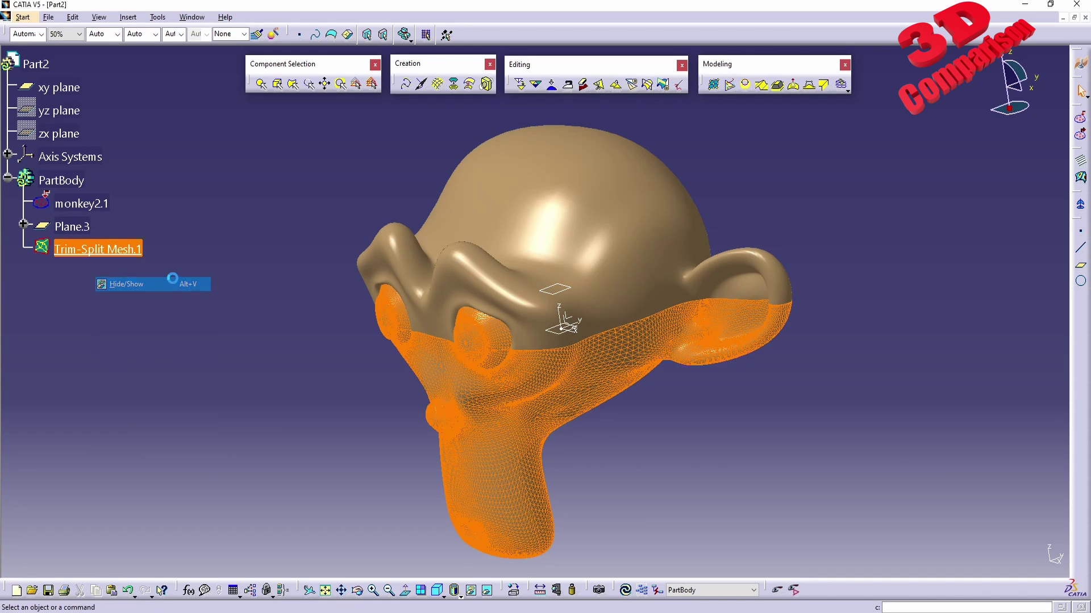
{"action": "middle_click_drag", "start_coordinate": [500, 340], "coordinate": [566, 429]}
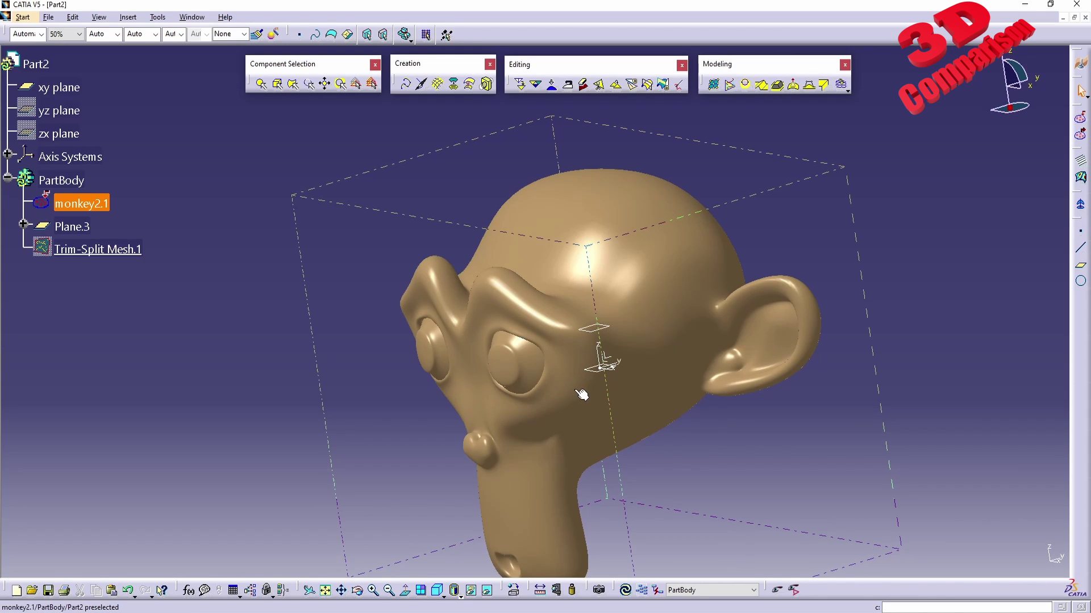
Show the hidden yz plane.
{"action": "right_click", "coordinate": [65, 113]}
{"action": "left_click", "coordinate": [120, 141]}
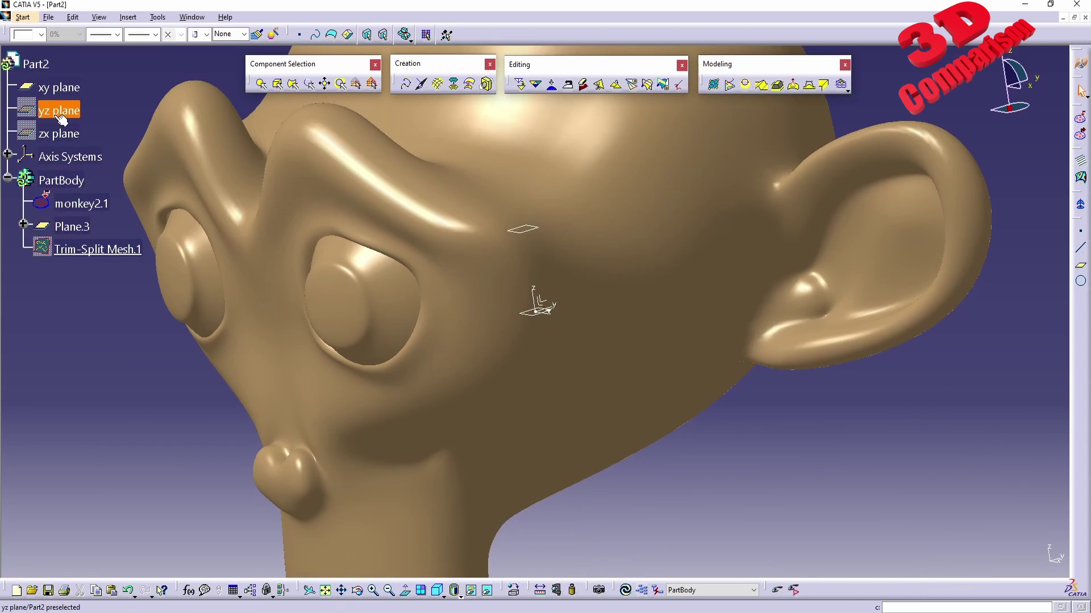
{"action": "right_click", "coordinate": [57, 112]}
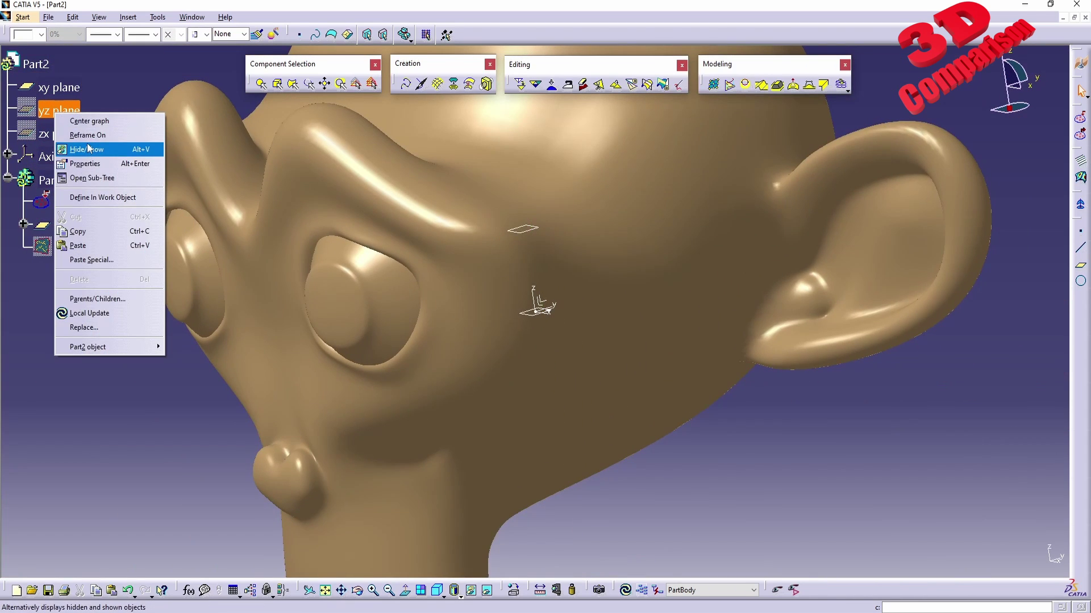
{"action": "left_click", "coordinate": [92, 150]}
Try a Trim/Split of the monkey2.1 mesh with the yz and xy planes, removing the portion above xy on the positive x side.
{"action": "middle_click_drag", "start_coordinate": [490, 267], "coordinate": [614, 290]}
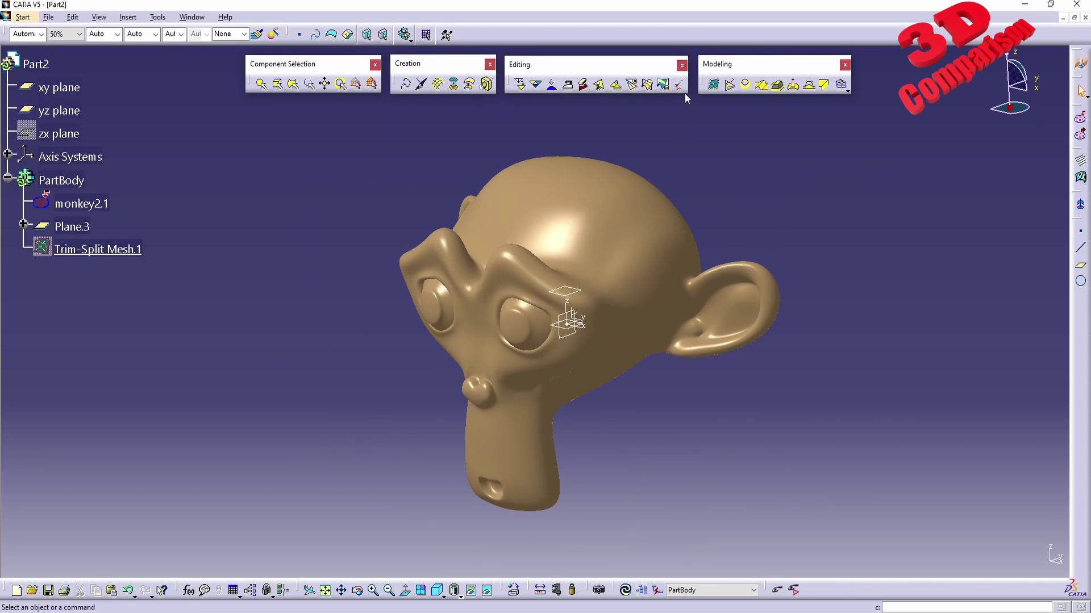
{"action": "left_click", "coordinate": [664, 86]}
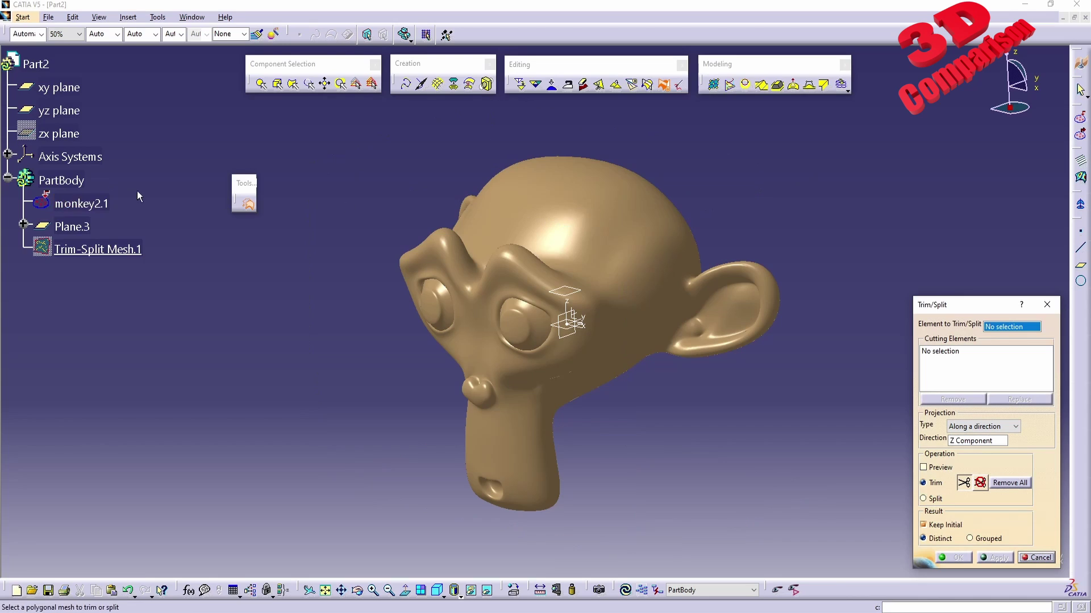
{"action": "left_click", "coordinate": [510, 214]}
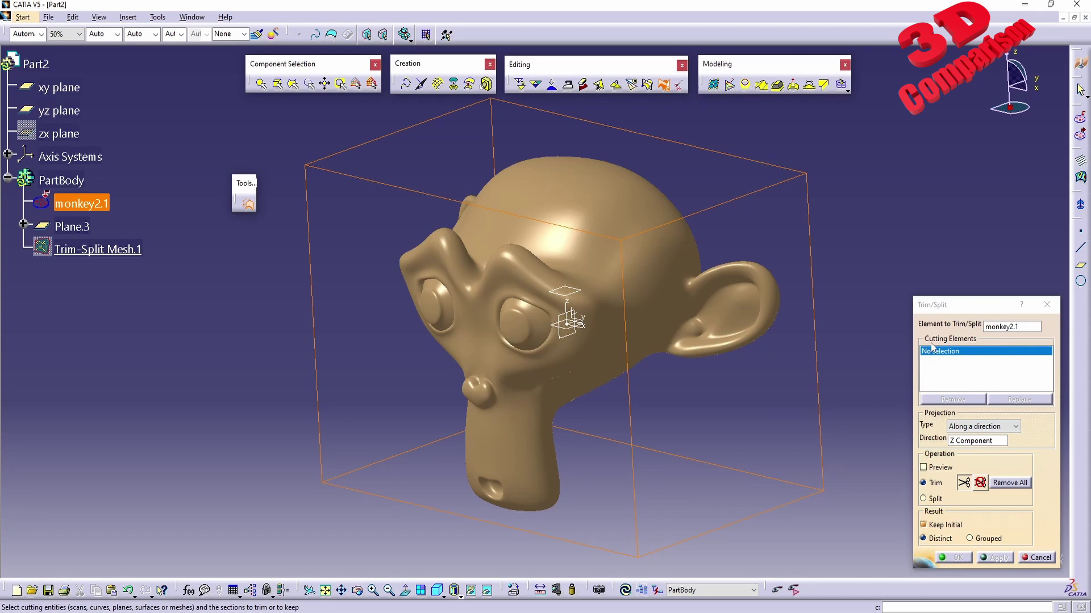
{"action": "left_click", "coordinate": [571, 336]}
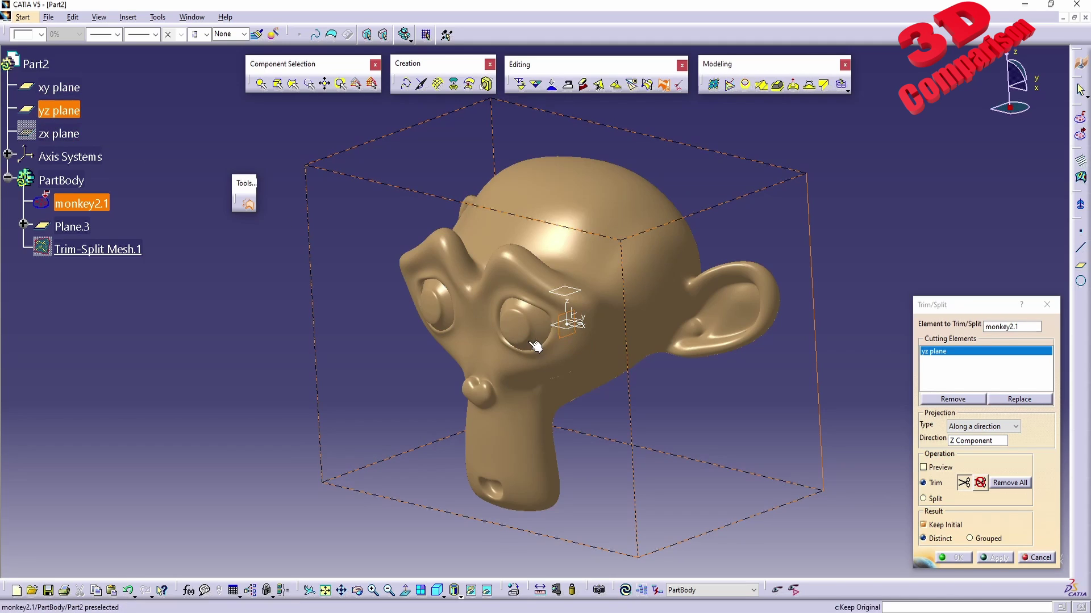
{"action": "left_click", "coordinate": [563, 325]}
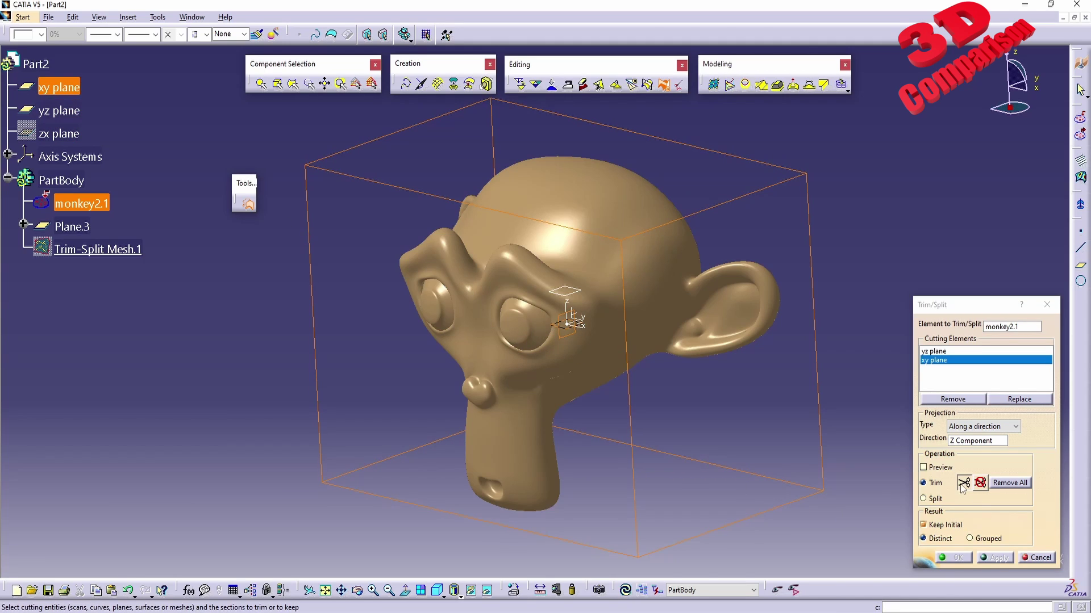
{"action": "middle_click_drag", "start_coordinate": [547, 382], "coordinate": [687, 313]}
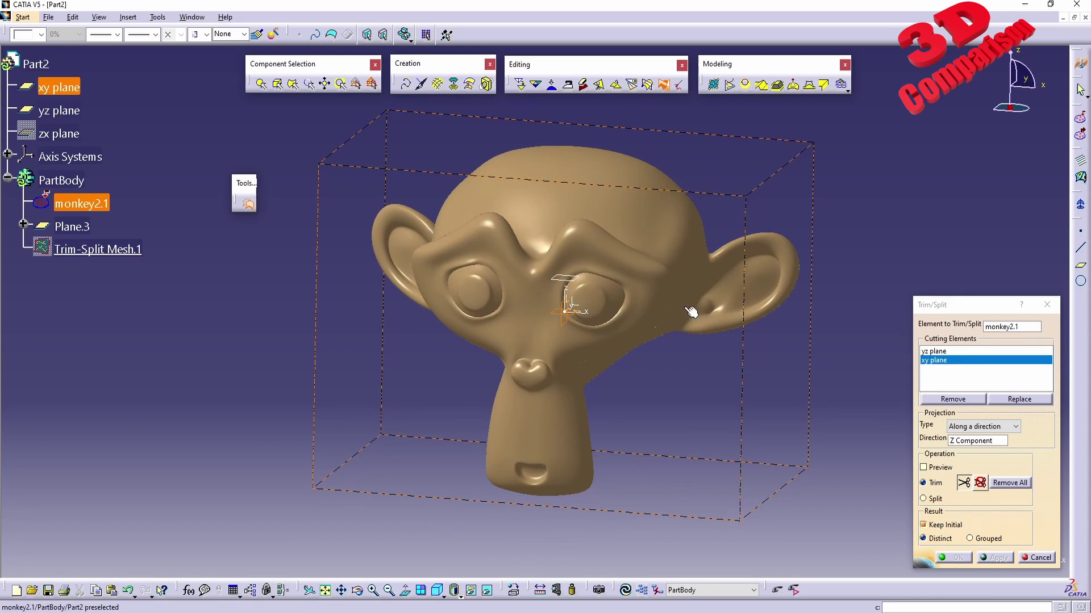
{"action": "left_click", "coordinate": [651, 209]}
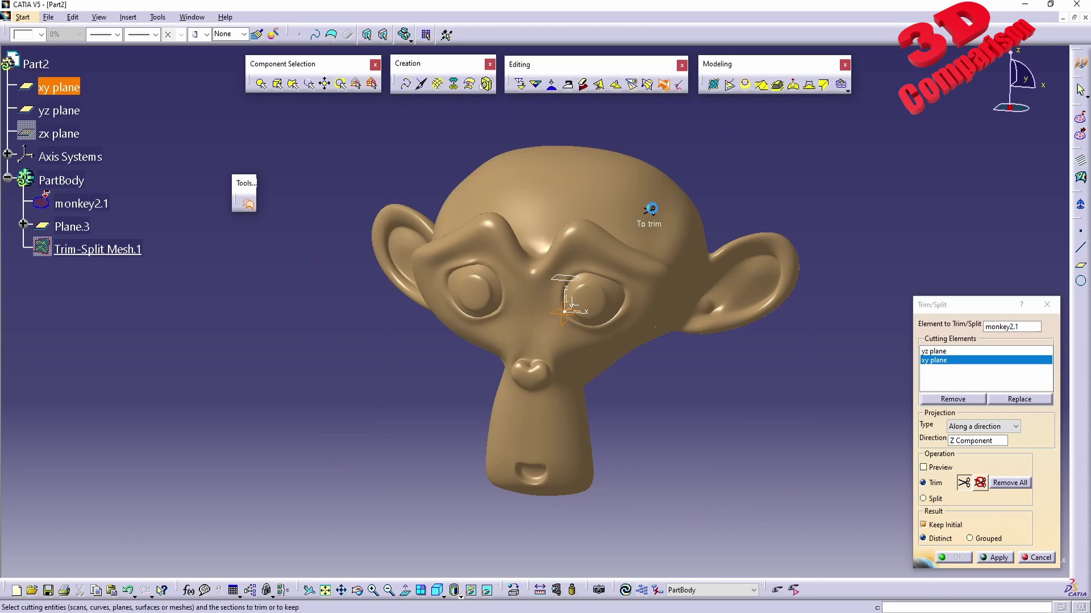
{"action": "left_click", "coordinate": [999, 559]}
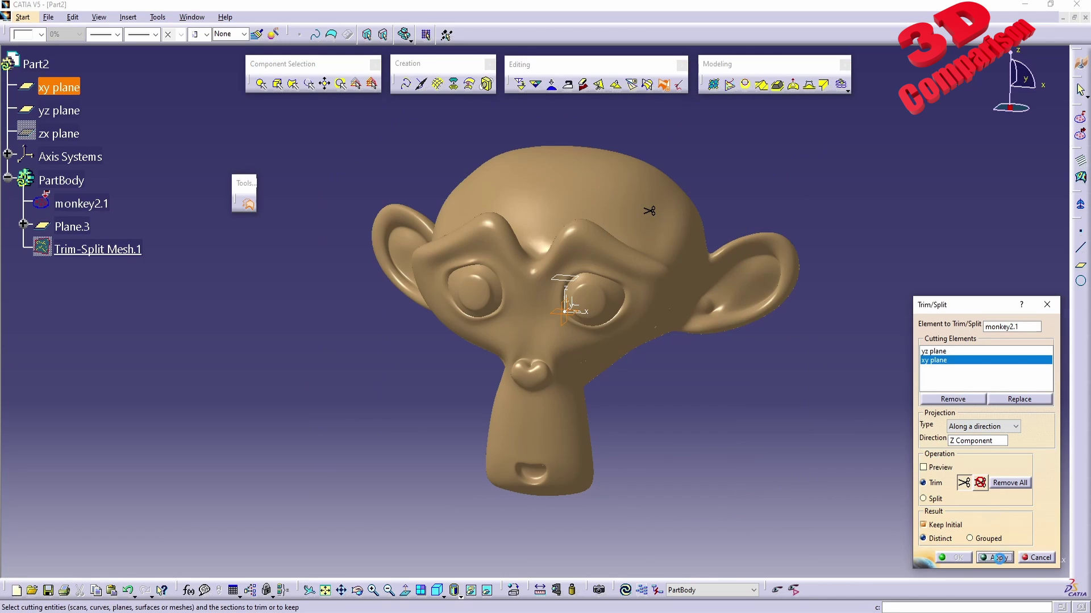
{"action": "middle_click_drag", "start_coordinate": [689, 335], "coordinate": [627, 362]}
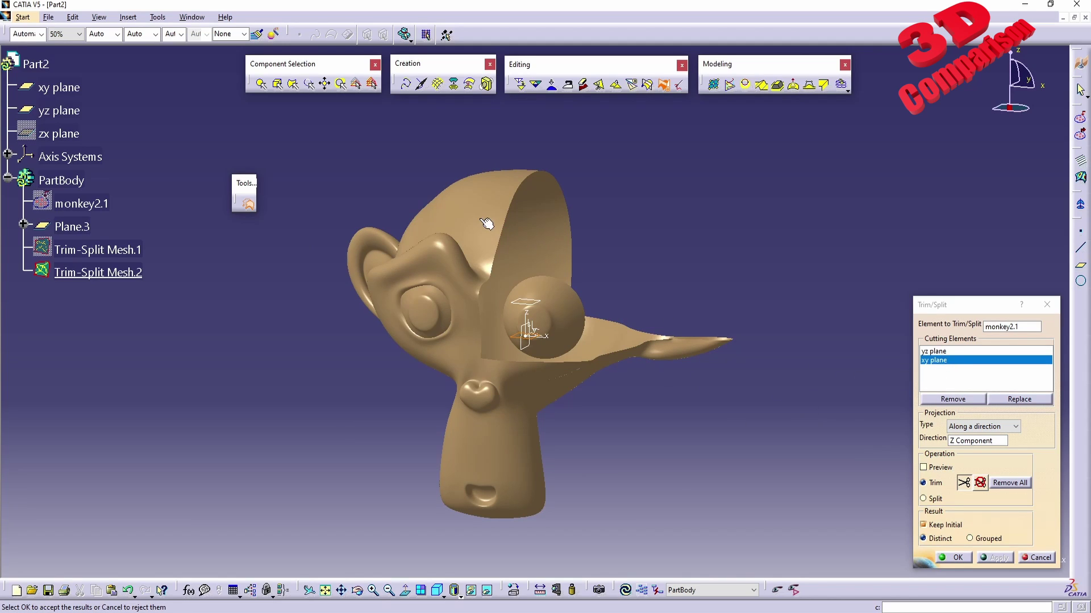
Try the Remove All, Preview and region-keeping options on the two-plane trim, and cancel it.
{"action": "left_click", "coordinate": [1016, 484]}
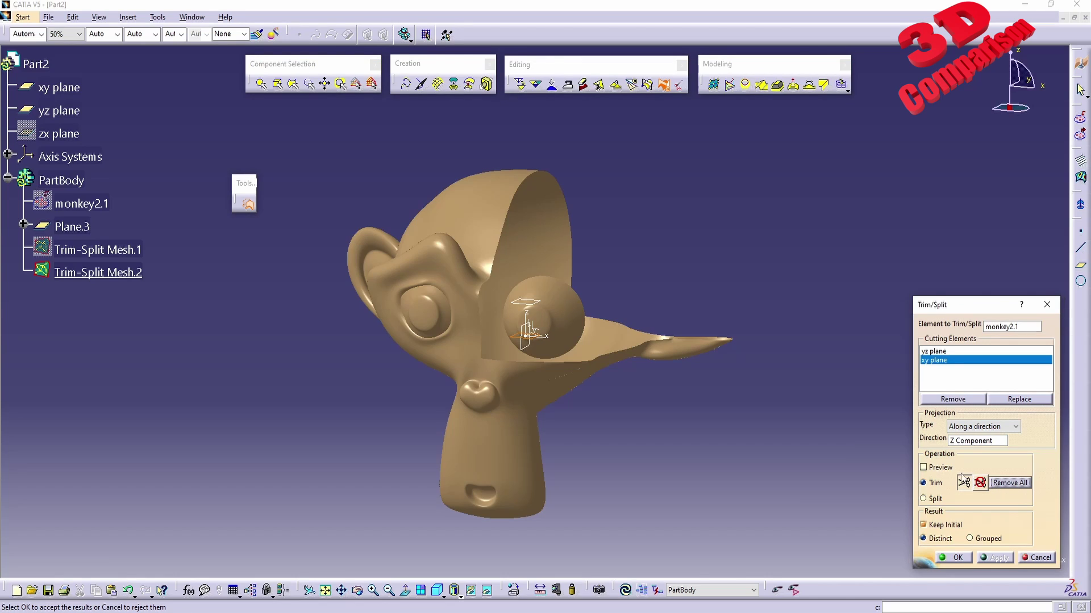
{"action": "left_click", "coordinate": [938, 469]}
{"action": "middle_click_drag", "start_coordinate": [648, 338], "coordinate": [572, 297]}
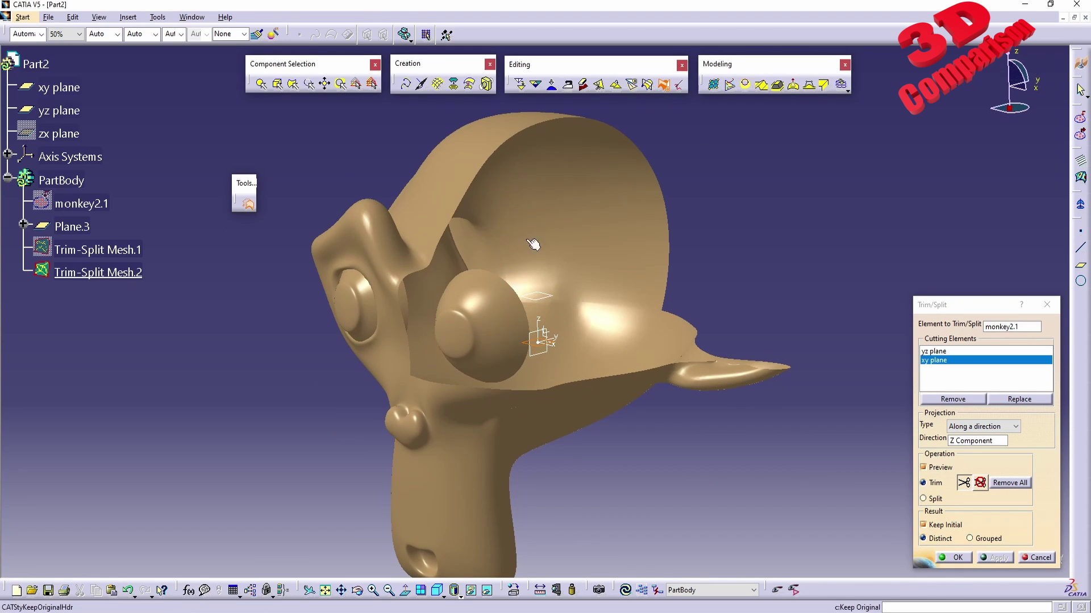
{"action": "left_click", "coordinate": [980, 483]}
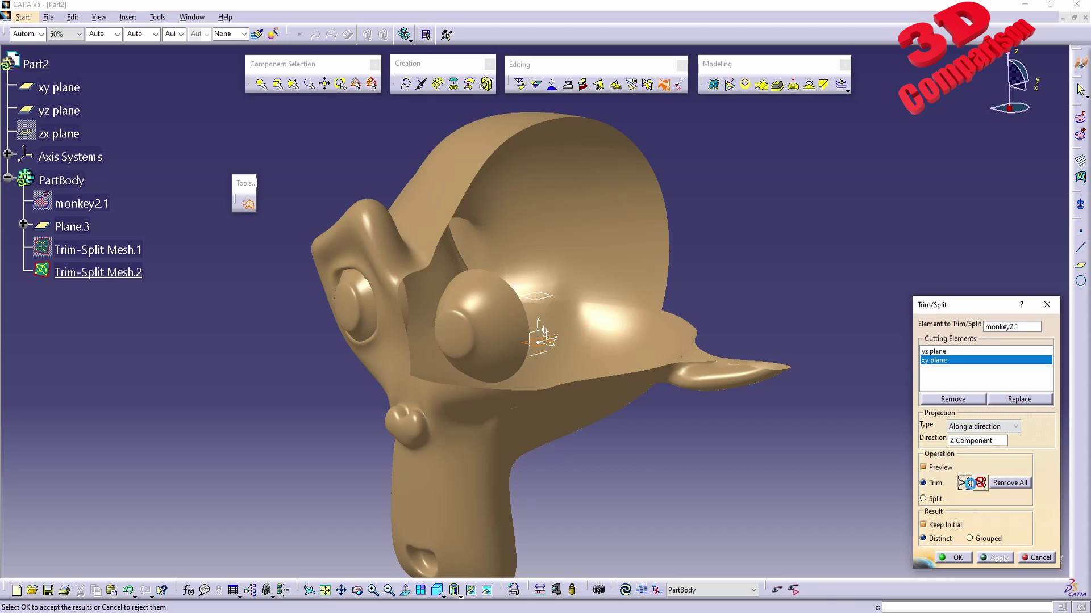
{"action": "middle_click_drag", "start_coordinate": [589, 304], "coordinate": [669, 221]}
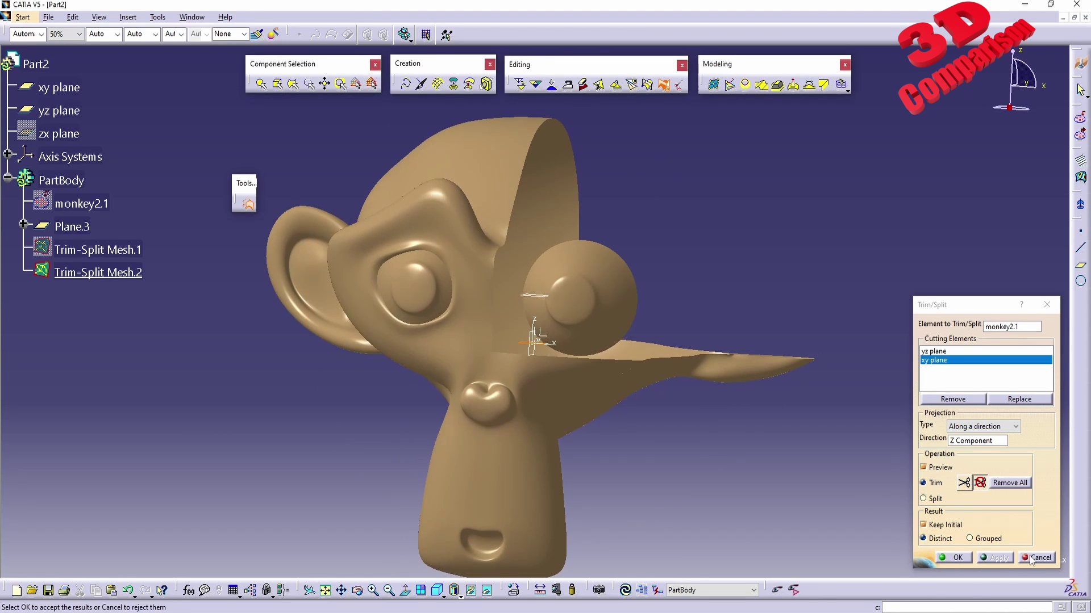
{"action": "left_click", "coordinate": [938, 468]}
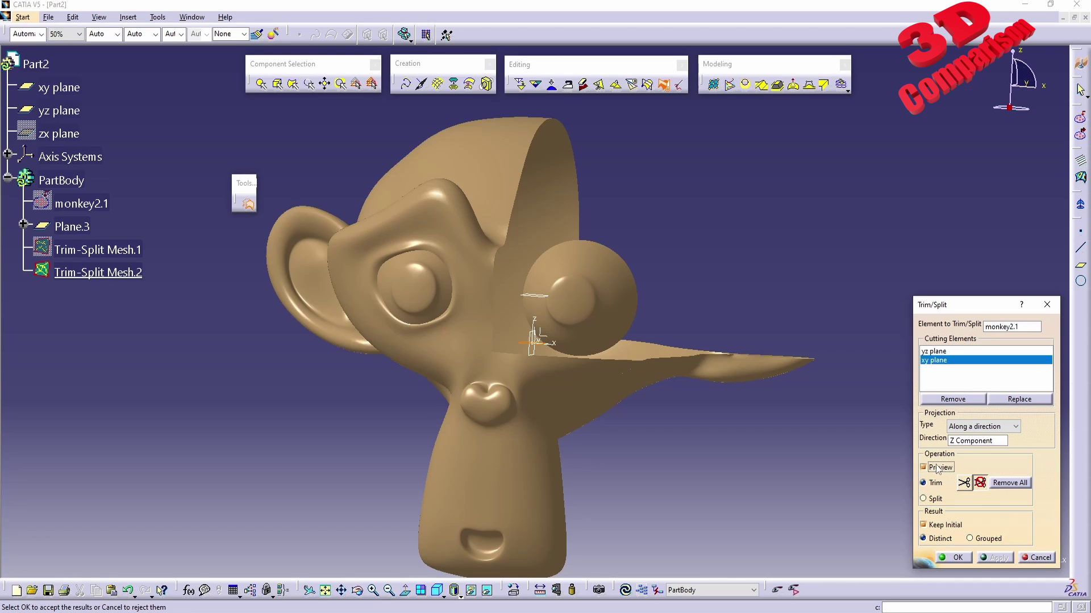
{"action": "left_click", "coordinate": [1041, 560]}
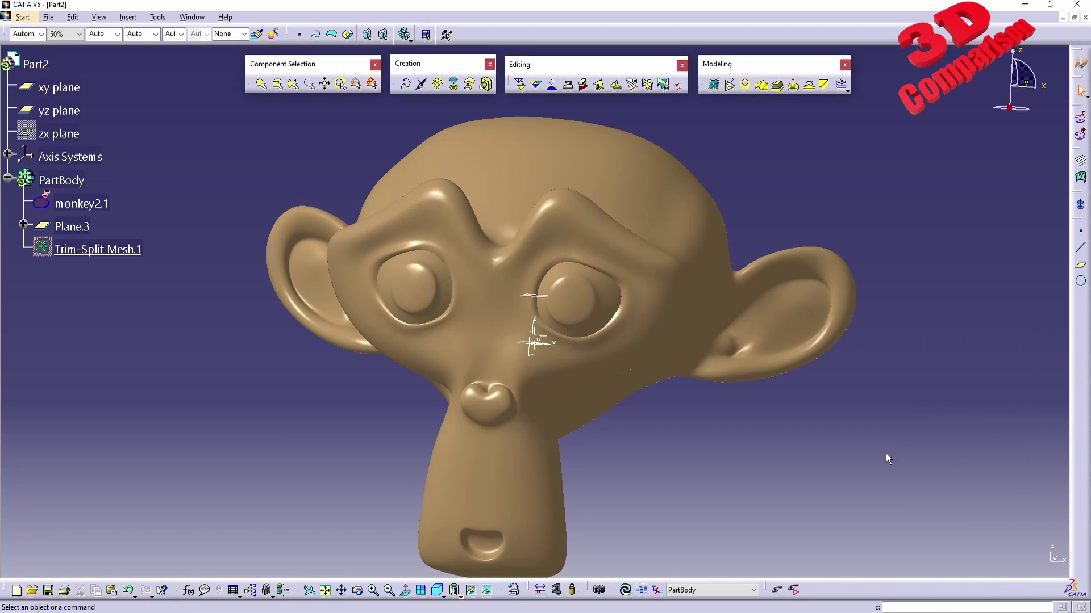
Set up a Trim/Split of the monkey2.1 mesh with the xy and yz planes as cutting elements and Preview enabled.
{"action": "left_click", "coordinate": [663, 85]}
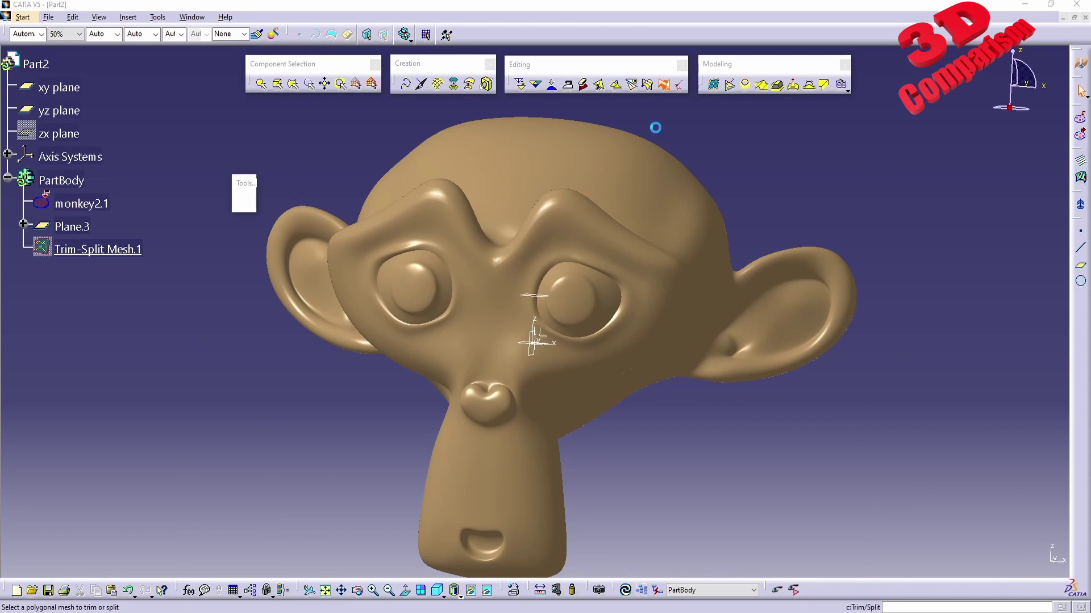
{"action": "left_click", "coordinate": [656, 228]}
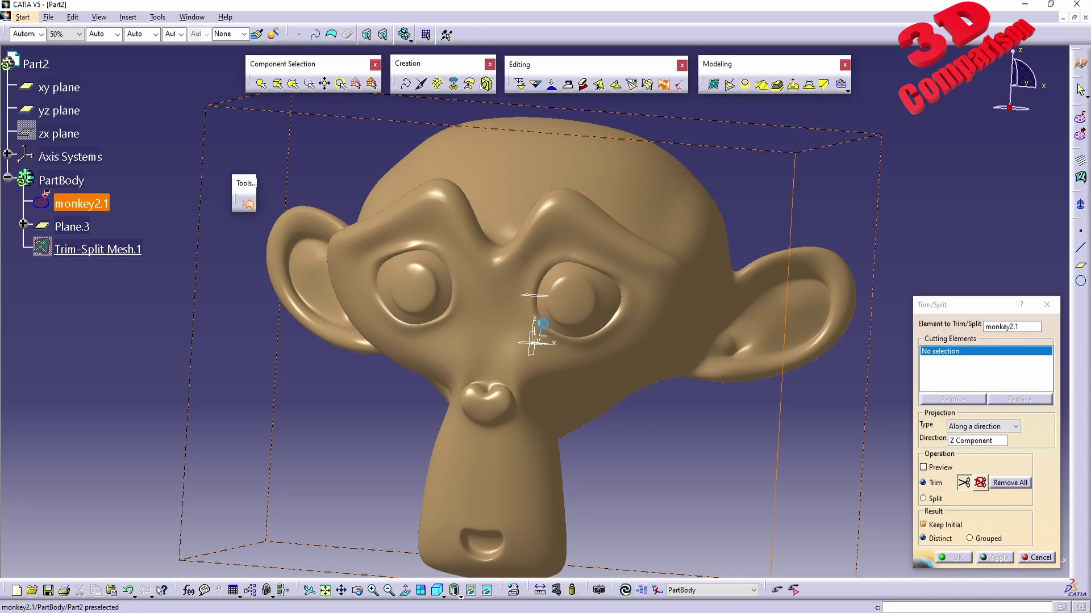
{"action": "left_click", "coordinate": [59, 87]}
{"action": "left_click", "coordinate": [61, 111]}
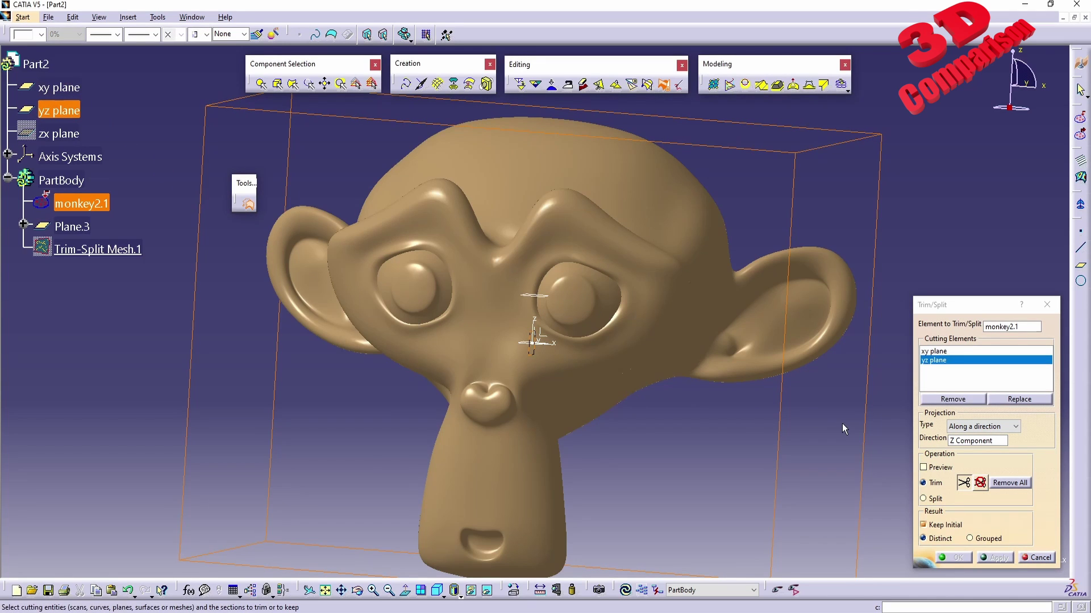
{"action": "left_click", "coordinate": [932, 463]}
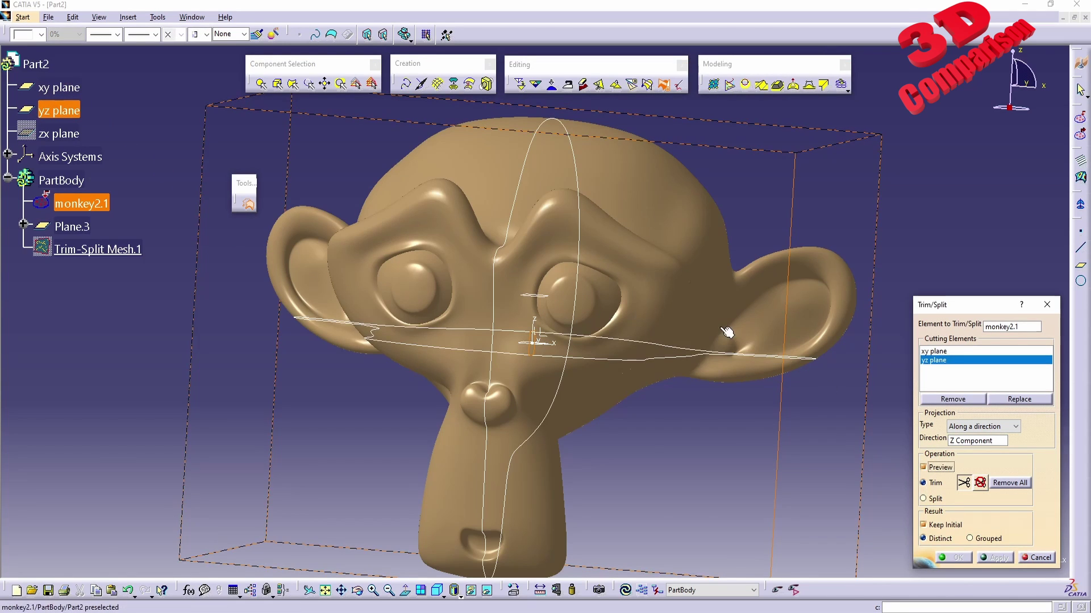
{"action": "middle_click_drag", "start_coordinate": [725, 331], "coordinate": [545, 414]}
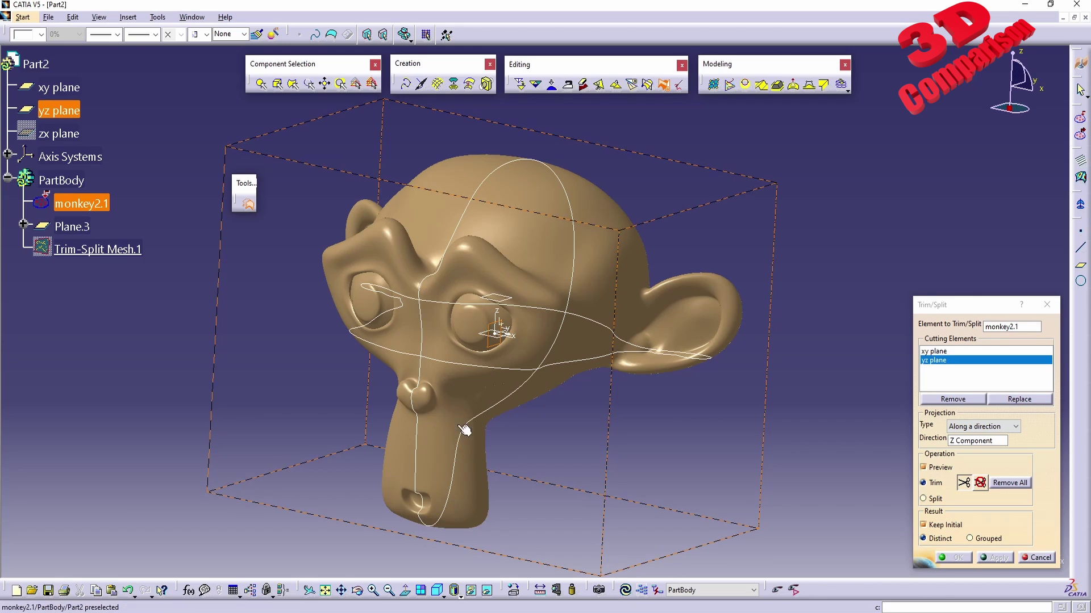
{"action": "mouse_move", "coordinate": [487, 349]}
{"action": "middle_mouse_down"}
{"action": "mouse_move", "coordinate": [606, 371]}
{"action": "mouse_move", "coordinate": [729, 454]}
{"action": "middle_mouse_up"}
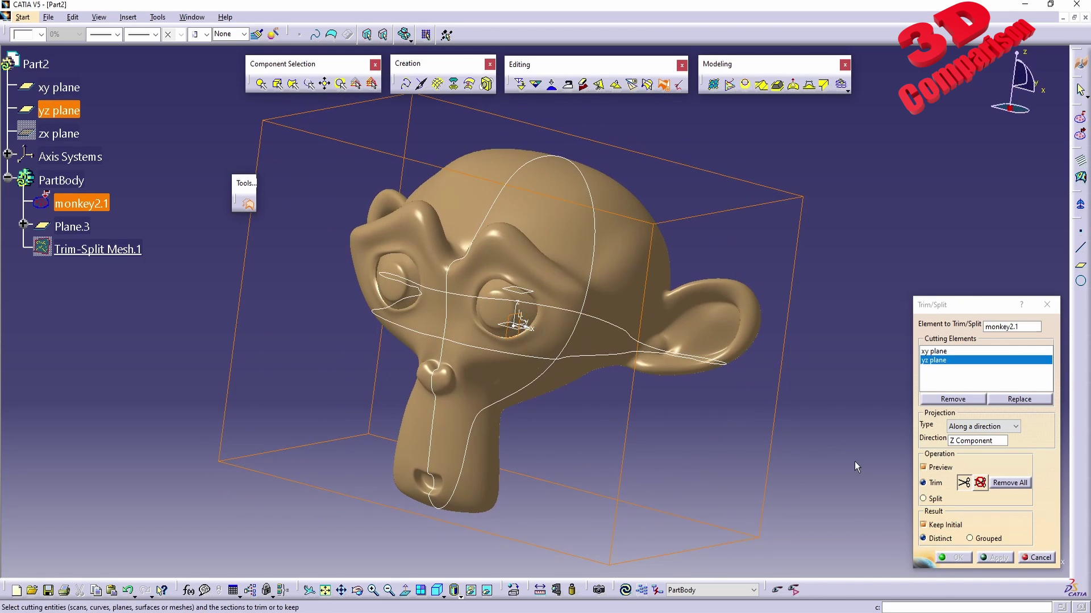
Mark only the mesh portion above the xy plane on the negative x side for removal and apply the trim.
{"action": "left_click", "coordinate": [627, 245]}
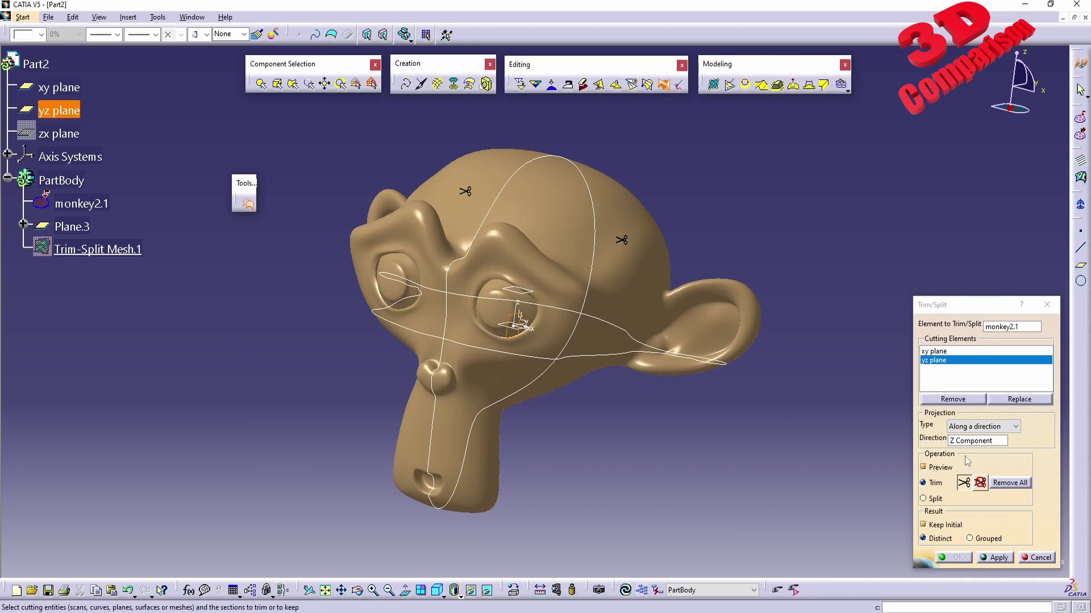
{"action": "left_click", "coordinate": [980, 483]}
{"action": "left_click", "coordinate": [965, 481]}
{"action": "left_click", "coordinate": [995, 558]}
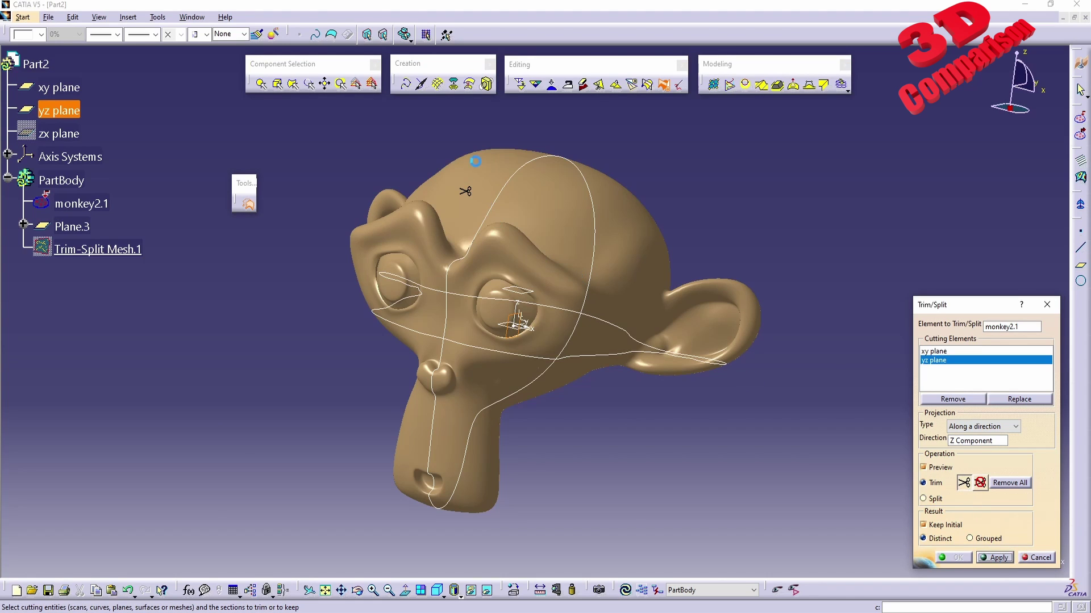
{"action": "middle_click_drag", "start_coordinate": [460, 267], "coordinate": [509, 319]}
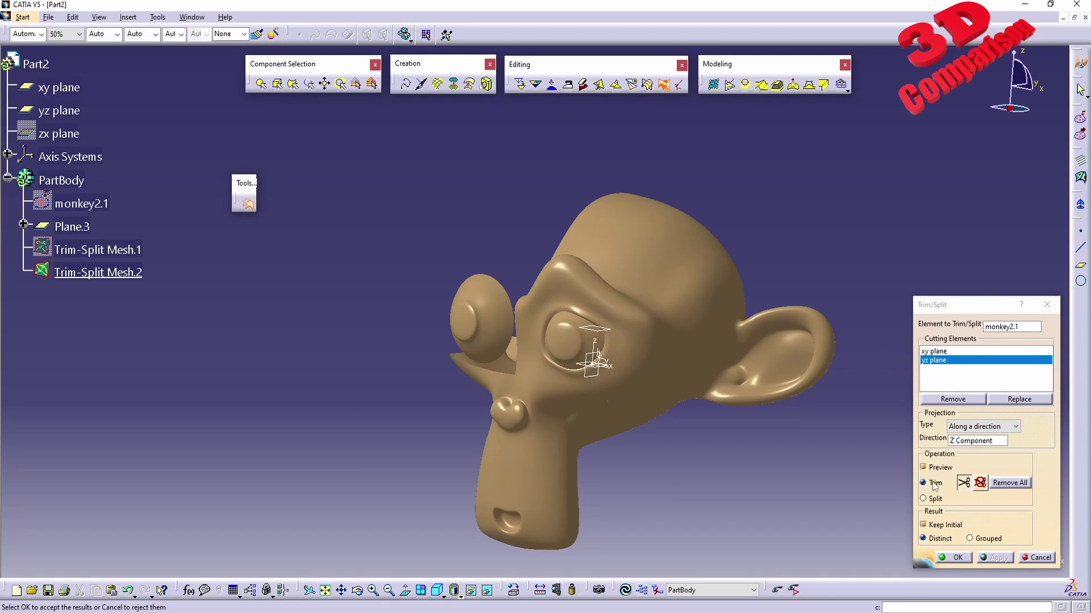
Cancel the open trim and split the monkey2.1 mesh with the yz and xy planes into distinct results.
{"action": "left_click", "coordinate": [1037, 558]}
{"action": "left_click", "coordinate": [664, 85]}
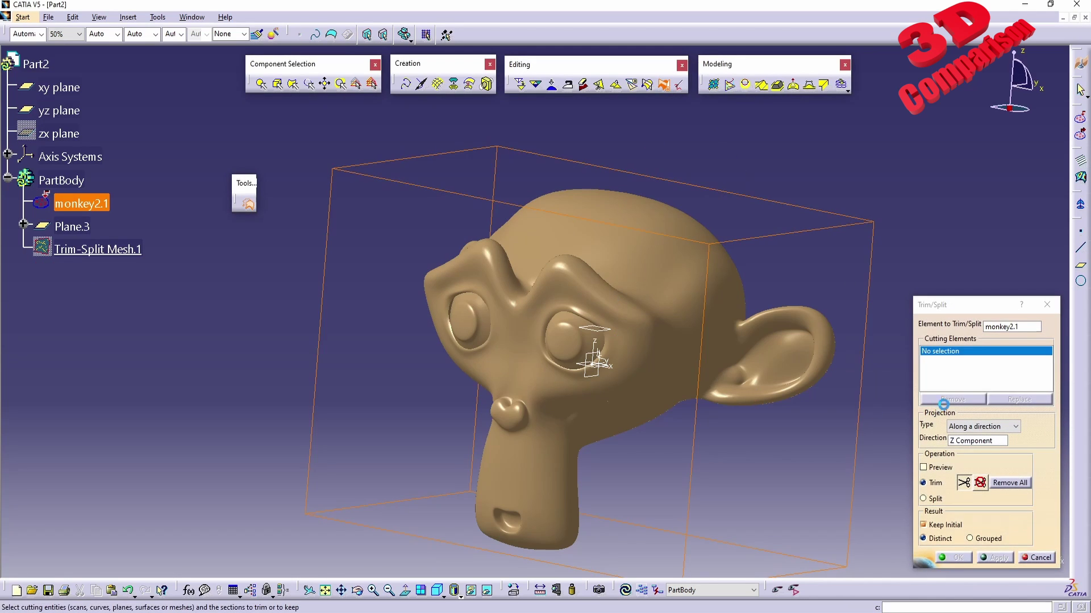
{"action": "left_click", "coordinate": [58, 111]}
{"action": "left_click", "coordinate": [58, 88]}
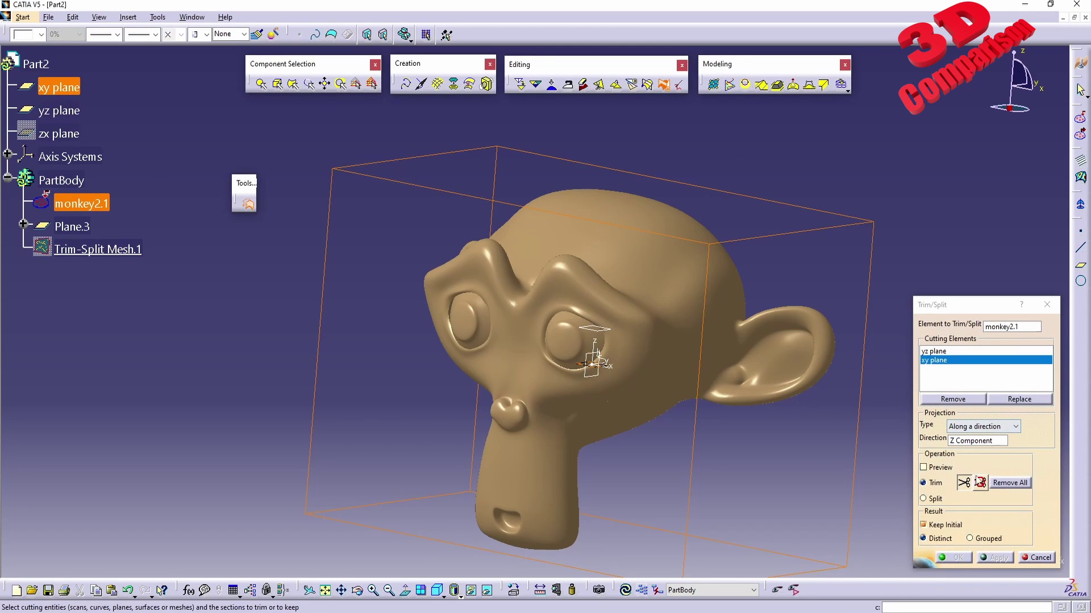
{"action": "left_click", "coordinate": [935, 499]}
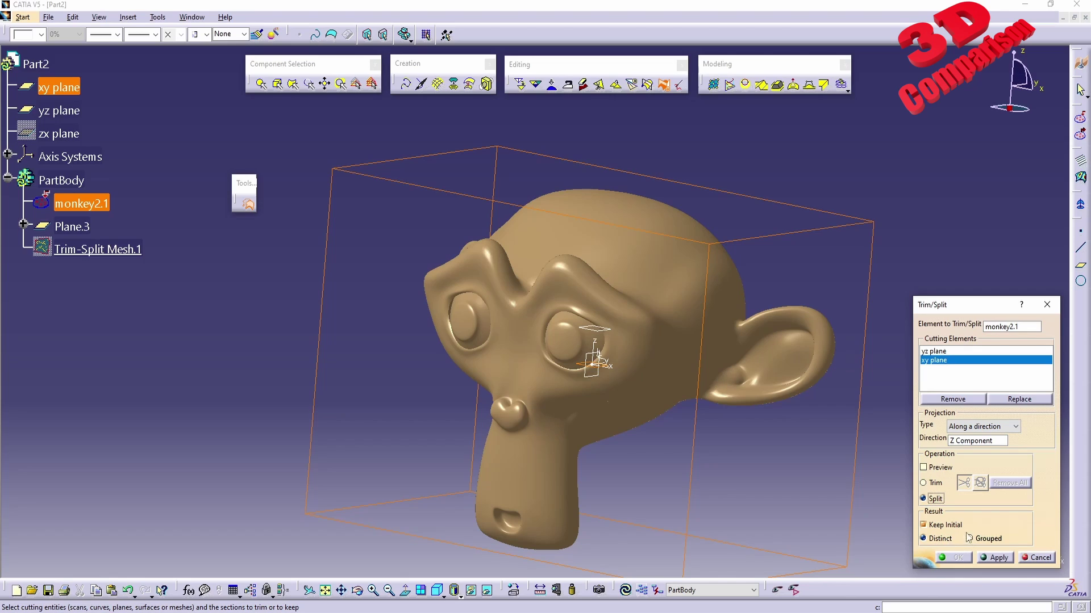
{"action": "left_click", "coordinate": [991, 557]}
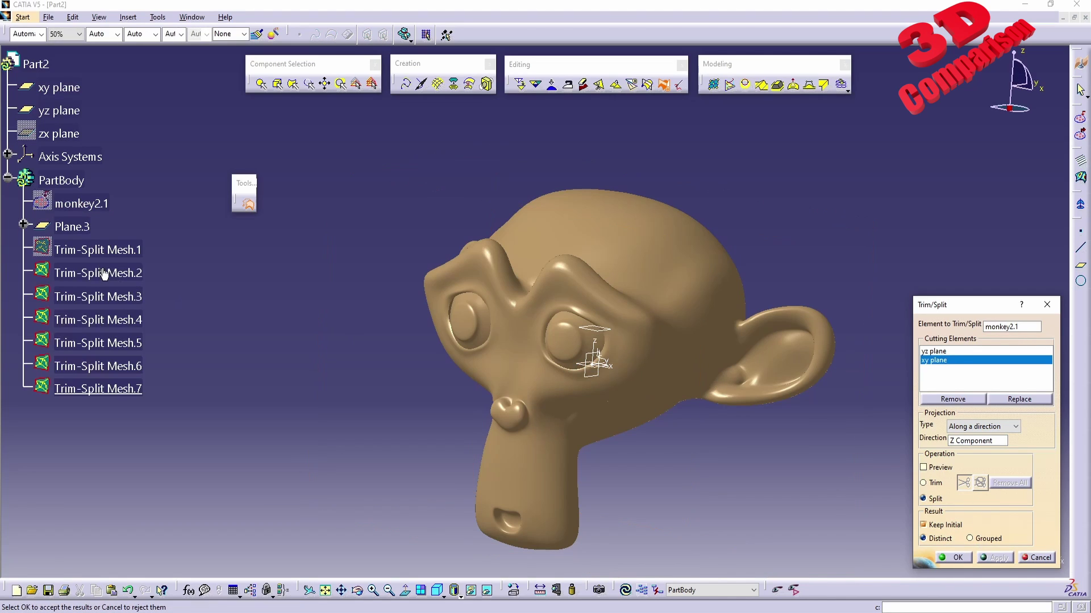
{"action": "left_click", "coordinate": [956, 558]}
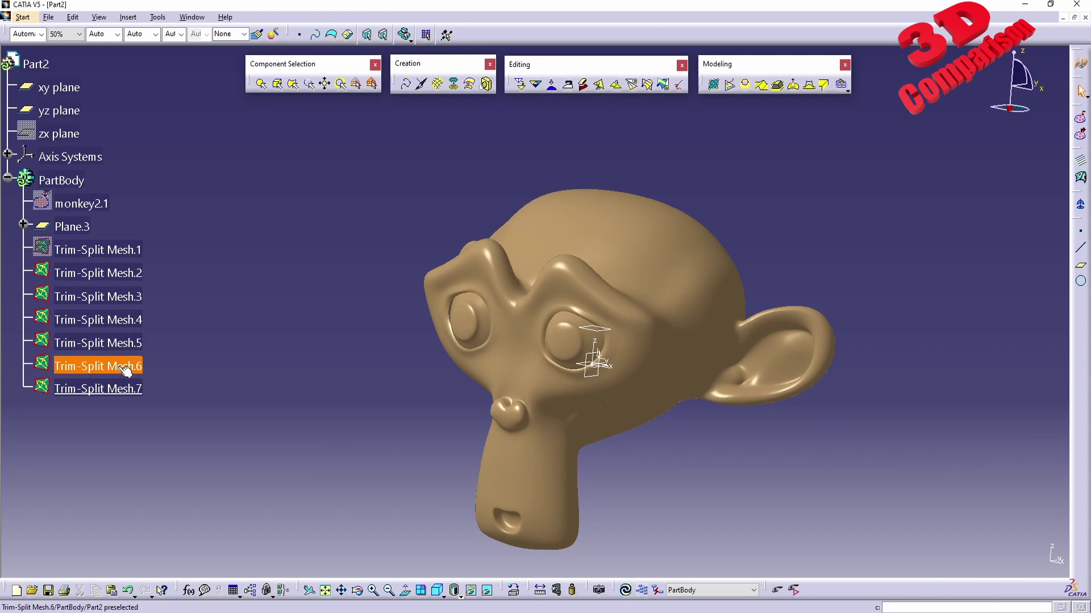
Hide Trim-Split Mesh.3 through Trim-Split Mesh.7 so that only the Trim-Split Mesh.2 piece is displayed.
{"action": "left_click", "coordinate": [121, 392]}
{"action": "left_click", "coordinate": [122, 296], "text": "shift"}
{"action": "right_click", "coordinate": [122, 296]}
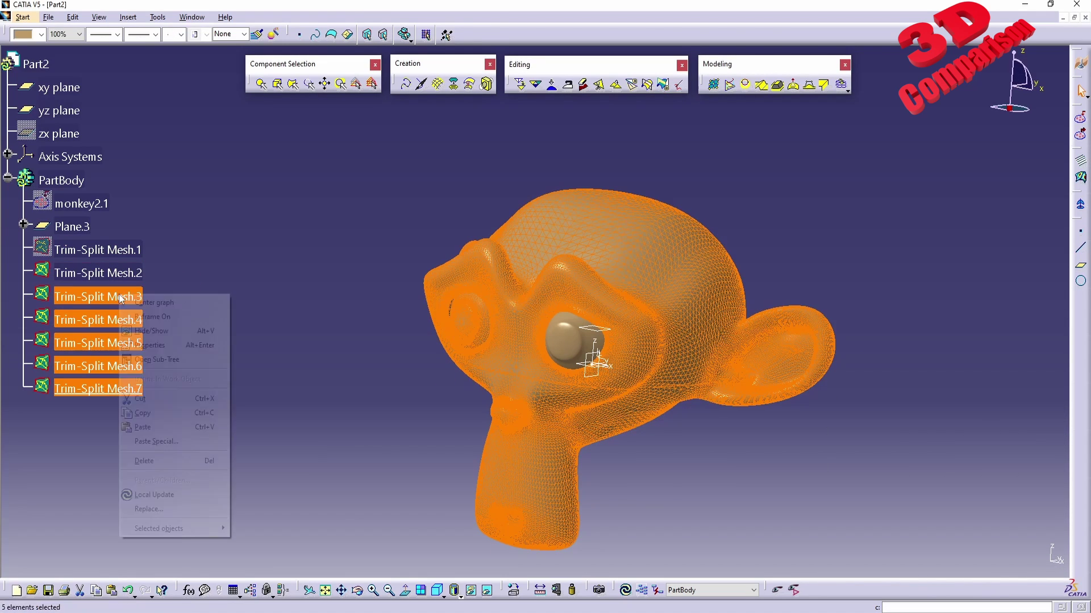
{"action": "left_click", "coordinate": [165, 331]}
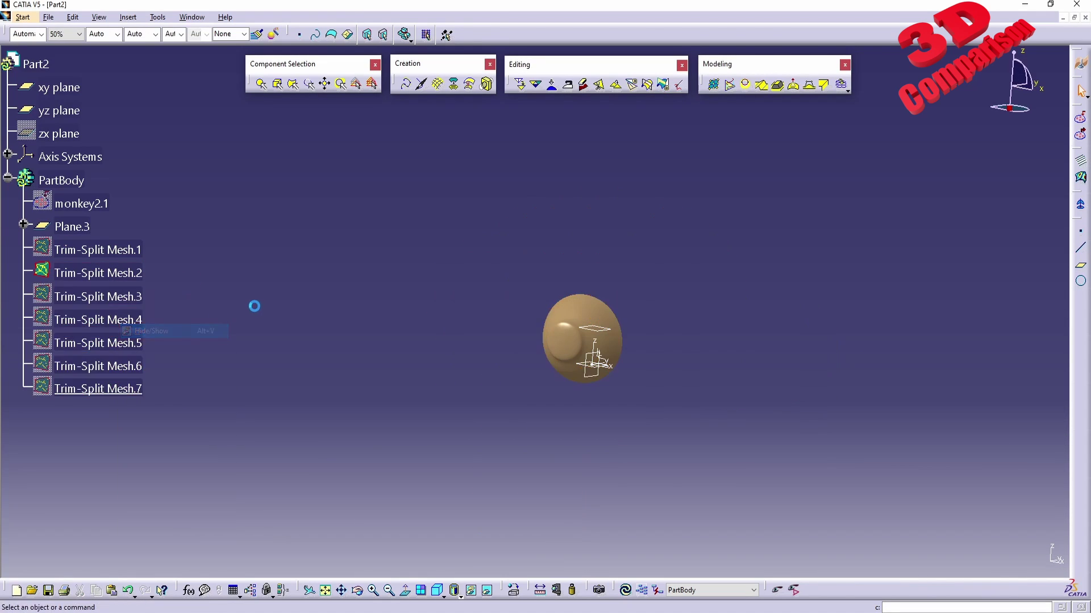
Show Trim-Split Mesh.3 and Trim-Split Mesh.4 one after the other to inspect these split pieces.
{"action": "left_click", "coordinate": [139, 274]}
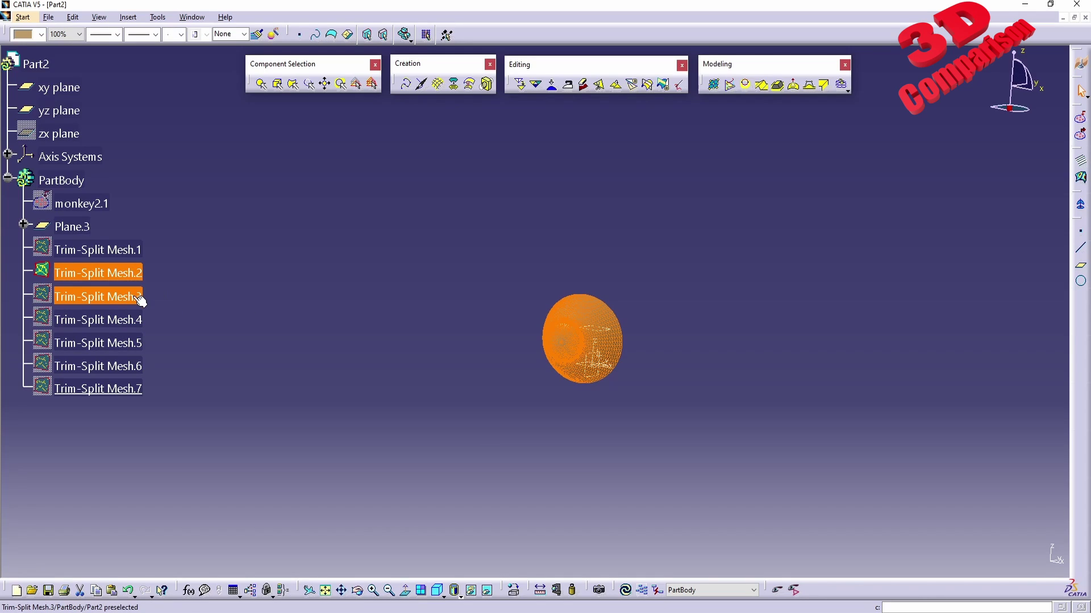
{"action": "right_click", "coordinate": [134, 296]}
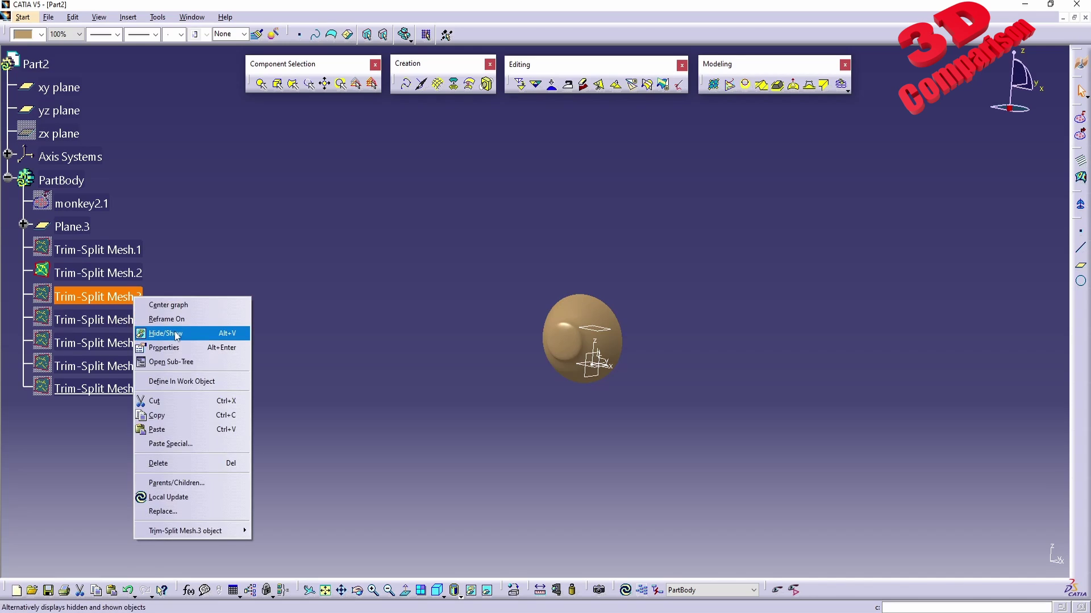
{"action": "left_click", "coordinate": [175, 335]}
{"action": "middle_click_drag", "start_coordinate": [441, 339], "coordinate": [533, 359]}
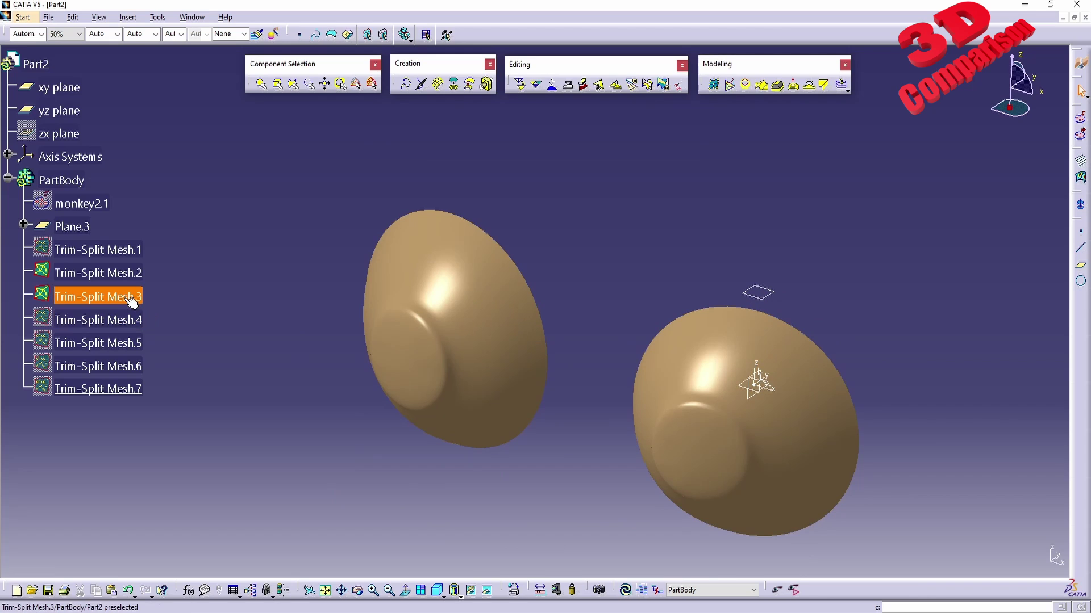
{"action": "right_click", "coordinate": [125, 321]}
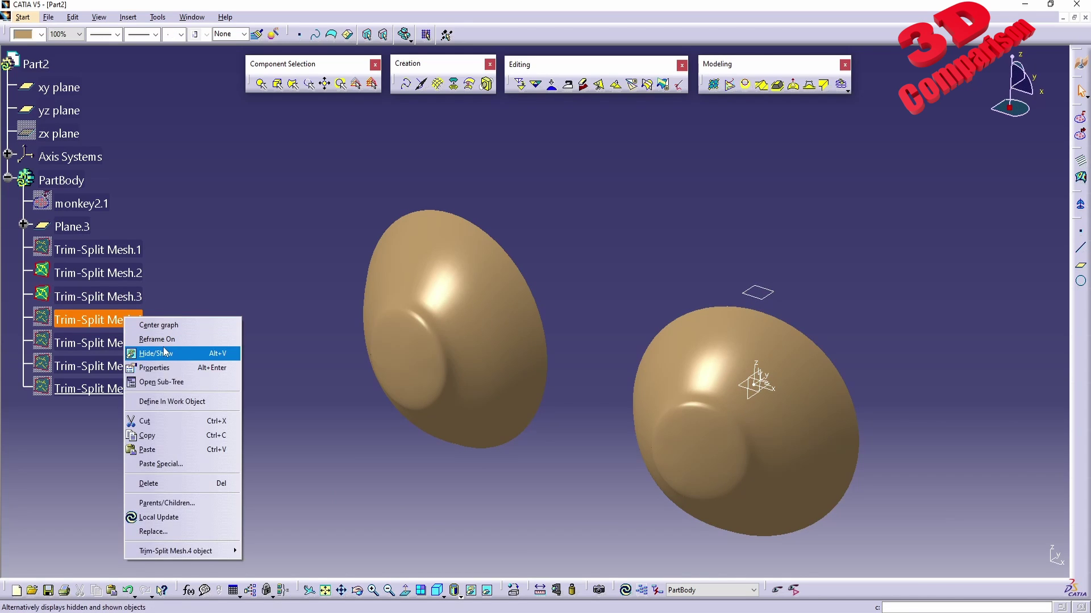
{"action": "left_click", "coordinate": [156, 353]}
{"action": "middle_click_drag", "start_coordinate": [513, 421], "coordinate": [445, 375]}
Show Trim-Split Mesh.5, Trim-Split Mesh.6 and Trim-Split Mesh.7 one by one and inspect the complete head.
{"action": "right_click", "coordinate": [117, 346]}
{"action": "left_click", "coordinate": [153, 382]}
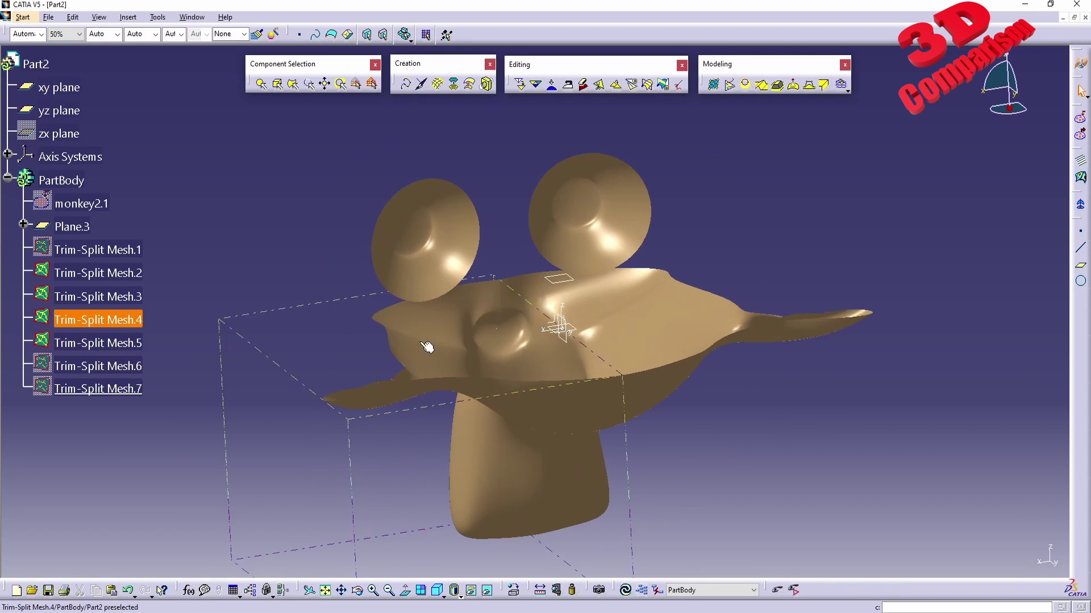
{"action": "right_click", "coordinate": [121, 364]}
{"action": "left_click", "coordinate": [153, 397]}
{"action": "right_click", "coordinate": [124, 390]}
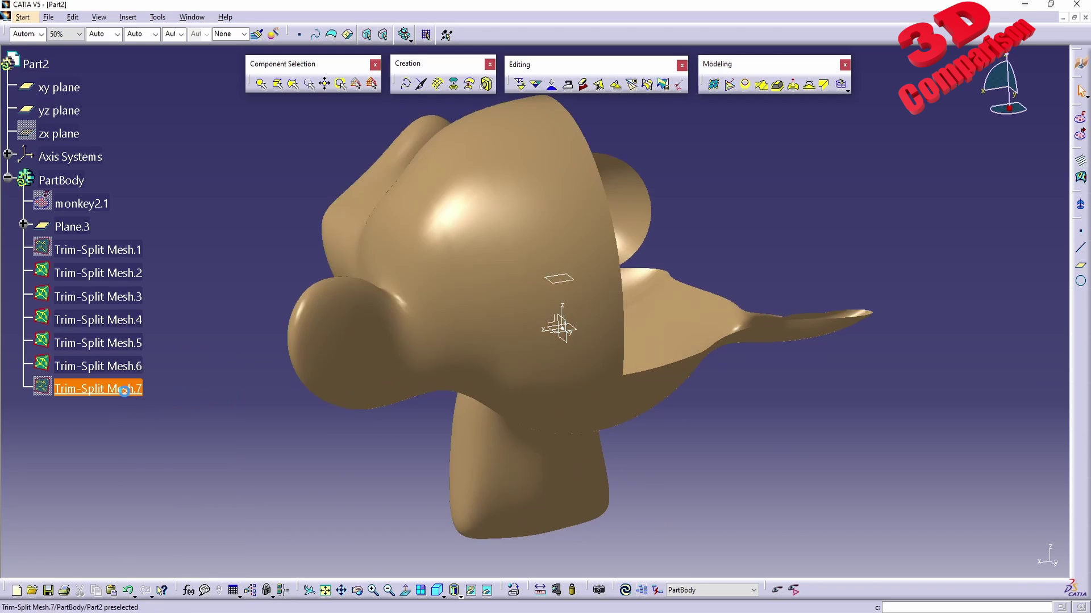
{"action": "left_click", "coordinate": [157, 184]}
{"action": "middle_click_drag", "start_coordinate": [466, 369], "coordinate": [682, 329]}
Hide Trim-Split Mesh.2 through Trim-Split Mesh.7 and show the original monkey2.1 mesh again.
{"action": "left_click", "coordinate": [97, 273]}
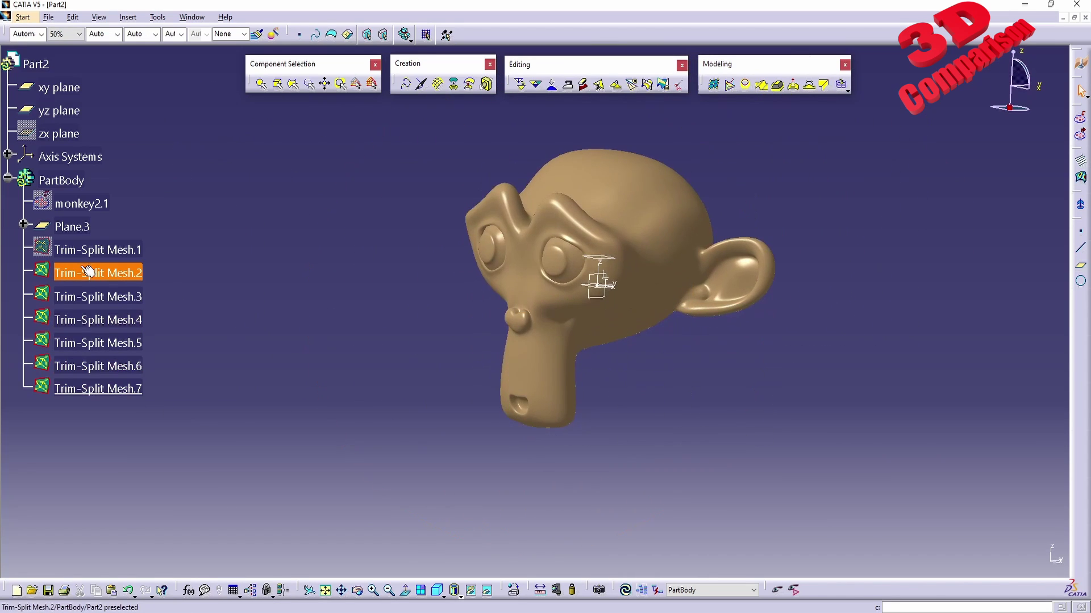
{"action": "left_click", "coordinate": [98, 389], "text": "shift"}
{"action": "right_click", "coordinate": [114, 278]}
{"action": "left_click", "coordinate": [142, 312]}
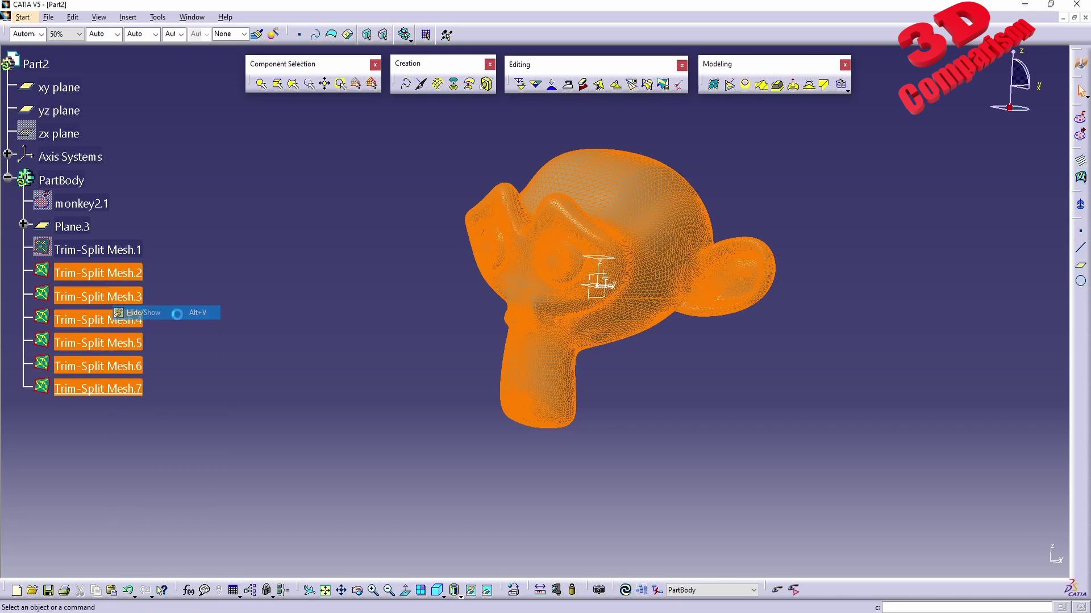
{"action": "left_click", "coordinate": [79, 203]}
{"action": "right_click", "coordinate": [85, 203]}
{"action": "left_click", "coordinate": [138, 235]}
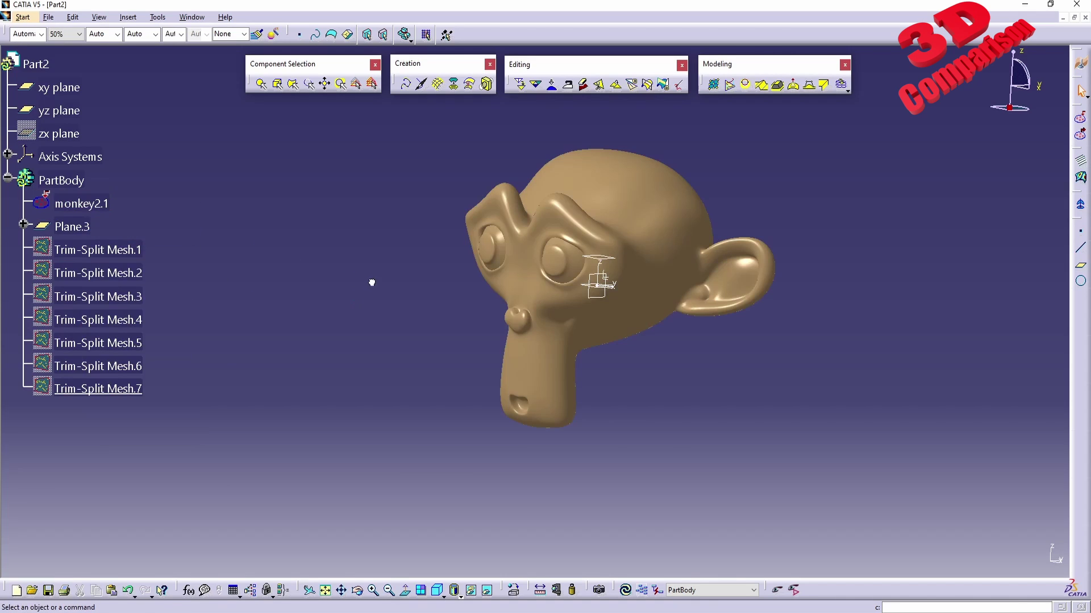
Split the monkey2.1 mesh with the xy and yz planes, using the Grouped result option.
{"action": "left_click", "coordinate": [664, 84]}
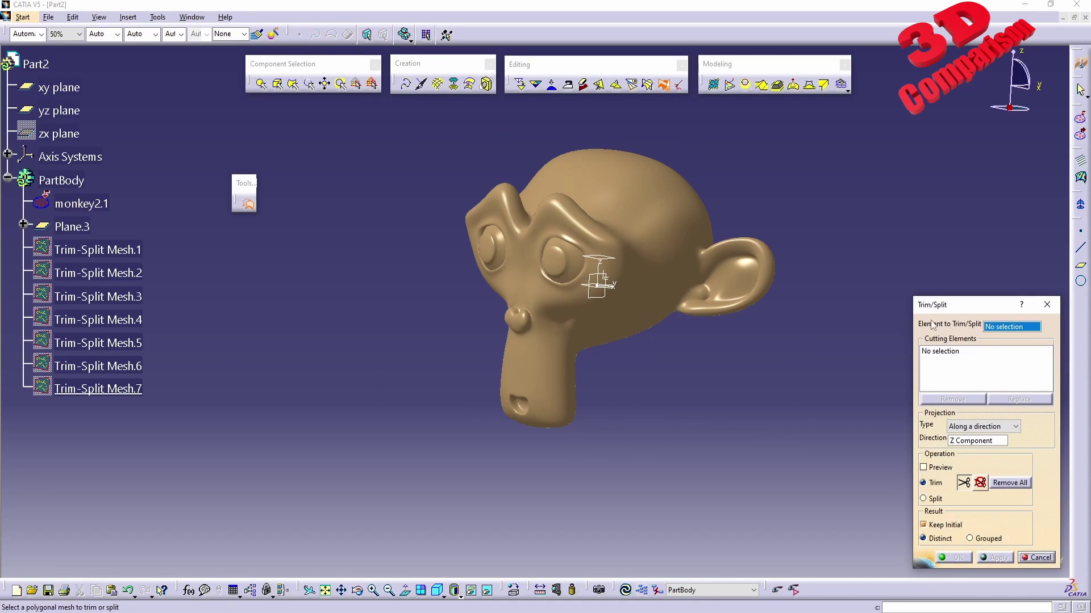
{"action": "left_click", "coordinate": [656, 249]}
{"action": "left_click", "coordinate": [59, 87]}
{"action": "left_click", "coordinate": [60, 110]}
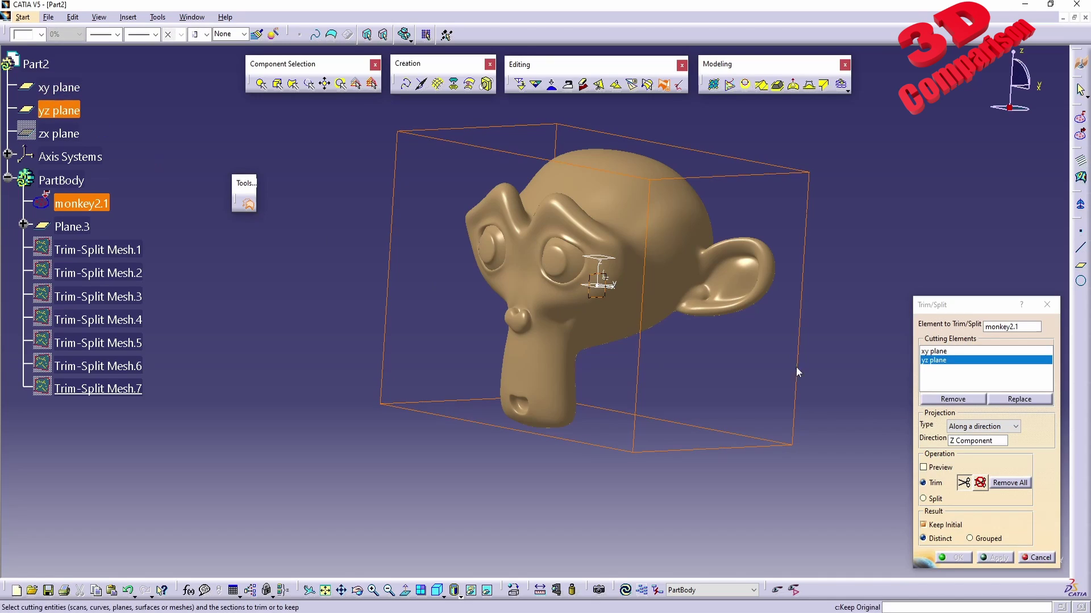
{"action": "left_click", "coordinate": [985, 539]}
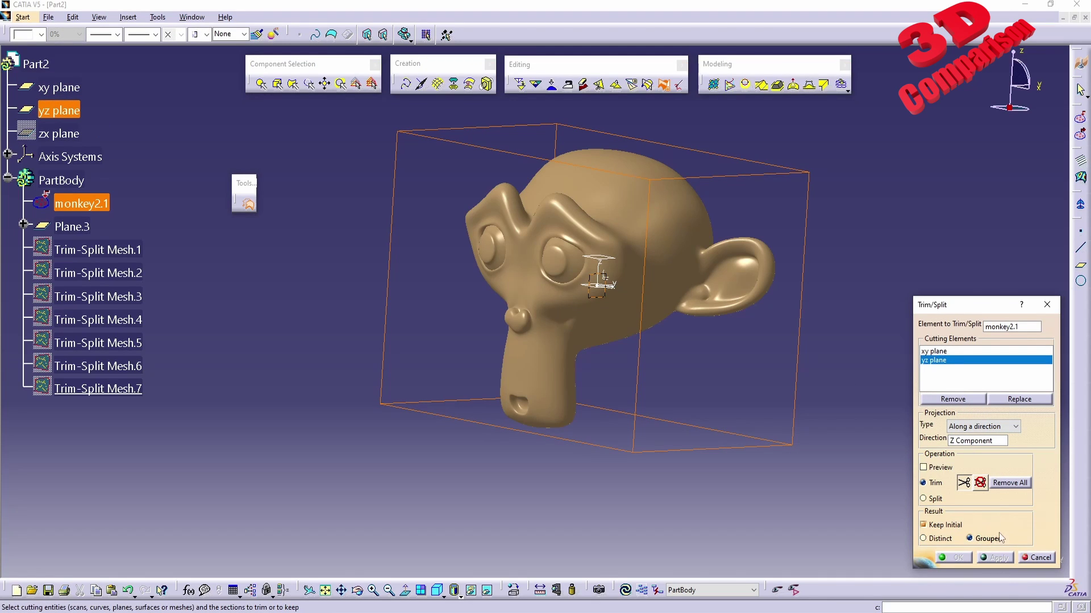
{"action": "left_click", "coordinate": [934, 498]}
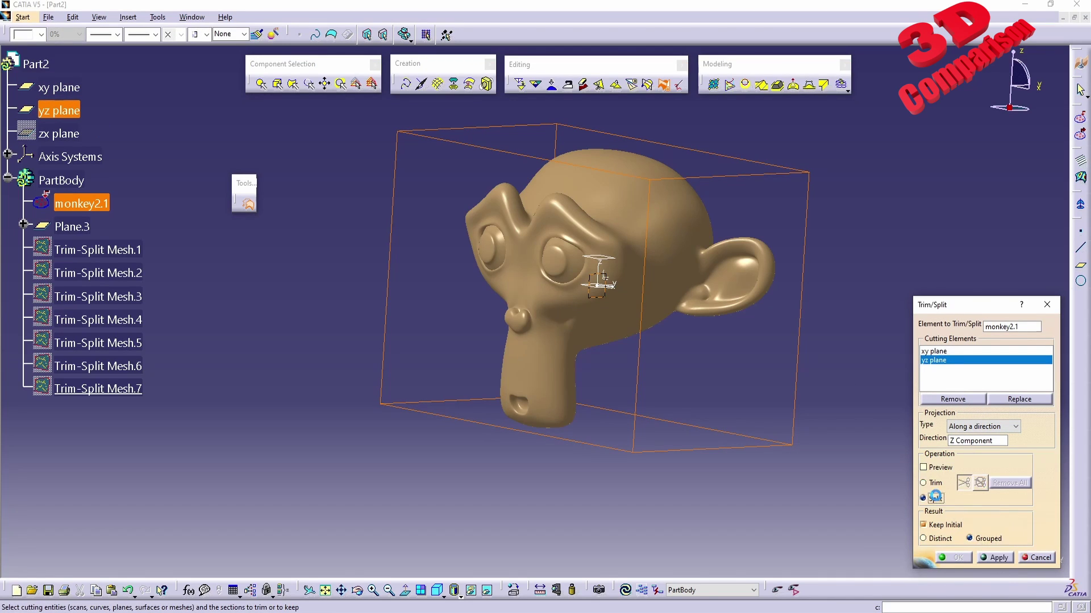
{"action": "left_click", "coordinate": [991, 557]}
{"action": "left_click", "coordinate": [950, 558]}
Select the grouped split result and examine its triangles closely around the cut.
{"action": "left_click", "coordinate": [138, 419]}
{"action": "middle_click_drag", "start_coordinate": [204, 400], "coordinate": [422, 398]}
{"action": "left_click", "coordinate": [422, 398]}
{"action": "left_click", "coordinate": [120, 414]}
{"action": "middle_click_drag", "start_coordinate": [516, 380], "coordinate": [562, 269]}
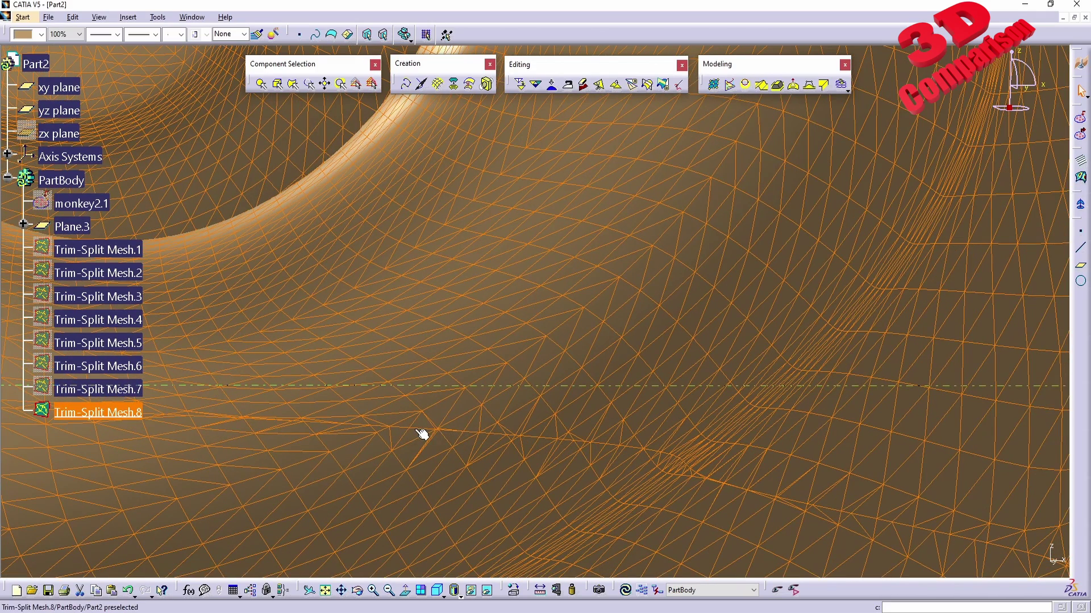
Display monkey2.1 in wireframe in place of Trim-Split Mesh.8 to examine the original triangulation.
{"action": "left_click", "coordinate": [85, 203]}
{"action": "right_click", "coordinate": [85, 203]}
{"action": "left_click", "coordinate": [120, 216]}
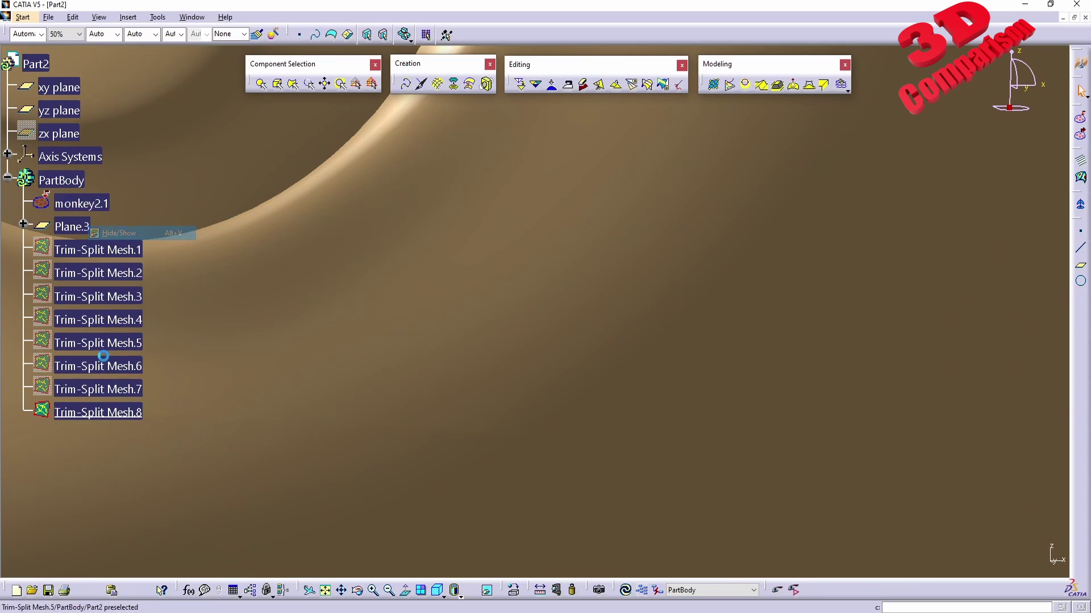
{"action": "right_click", "coordinate": [115, 413]}
{"action": "left_click", "coordinate": [120, 217]}
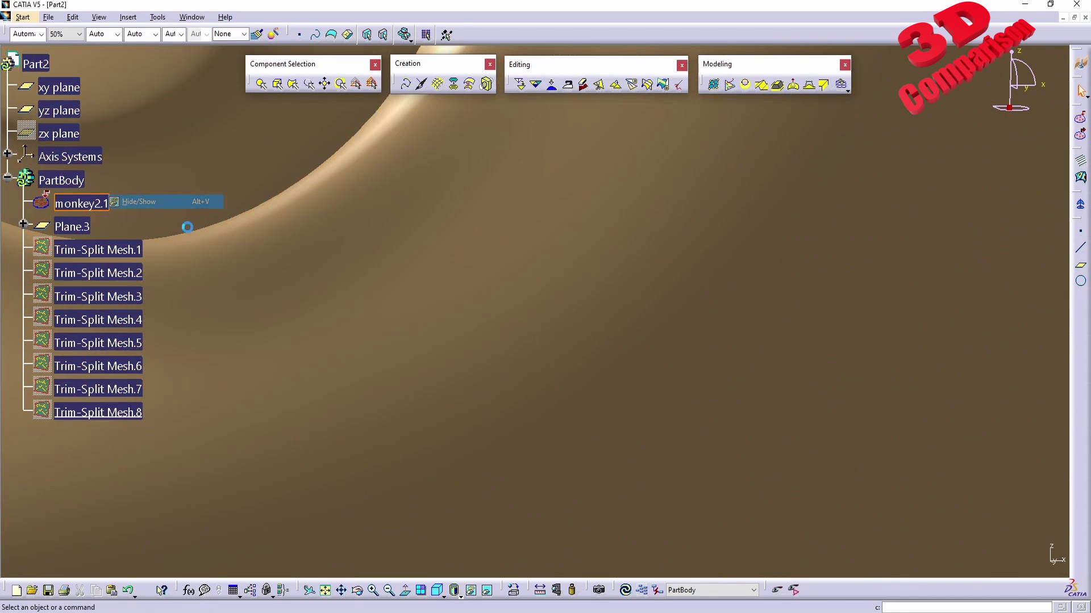
{"action": "left_click", "coordinate": [471, 590]}
{"action": "middle_click_drag", "start_coordinate": [642, 472], "coordinate": [531, 250]}
Hide monkey2.1 and show Trim-Split Mesh.8 to compare its wireframe triangulation along the cutting planes.
{"action": "right_click", "coordinate": [100, 212]}
{"action": "left_click", "coordinate": [135, 237]}
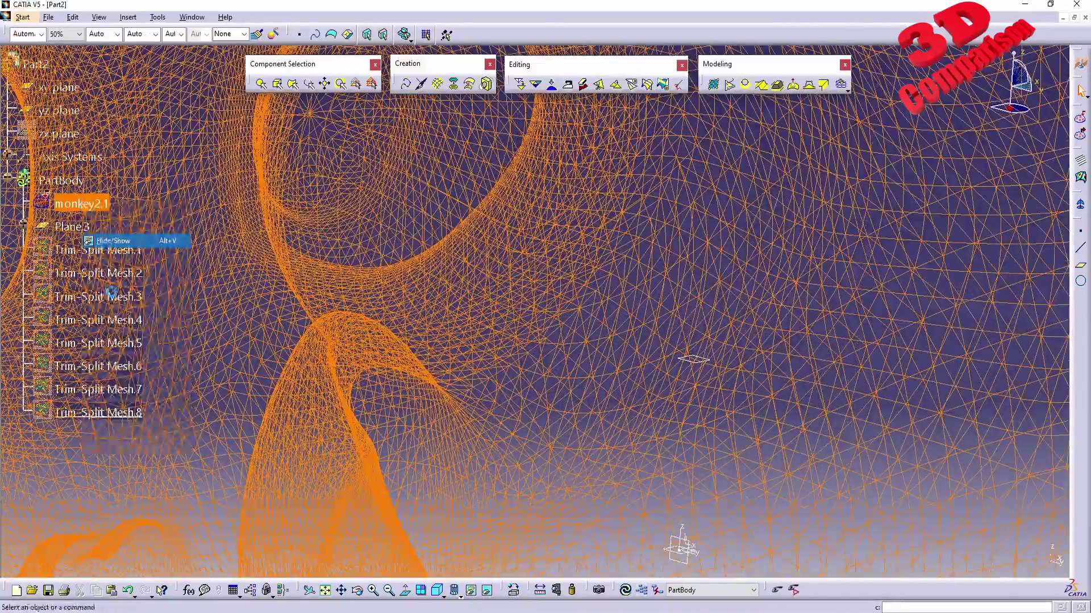
{"action": "right_click", "coordinate": [106, 415]}
{"action": "left_click", "coordinate": [137, 210]}
{"action": "middle_click_drag", "start_coordinate": [548, 402], "coordinate": [518, 416]}
{"action": "middle_click_drag", "start_coordinate": [519, 333], "coordinate": [513, 320]}
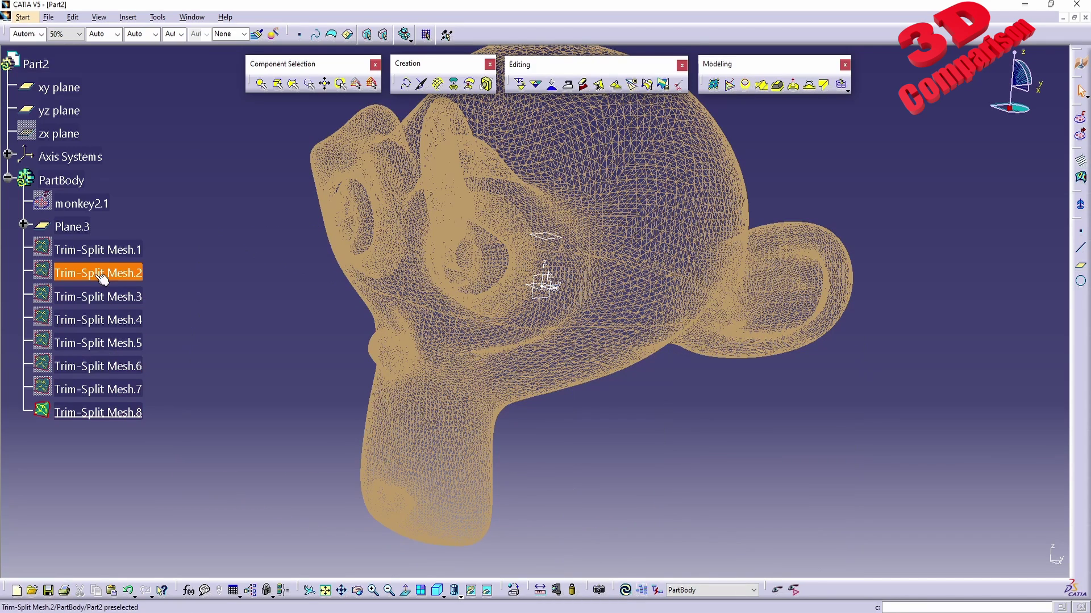
Show Trim-Split Mesh.1 through Trim-Split Mesh.7 and the monkey2.1 mesh alongside the grouped split result.
{"action": "left_click", "coordinate": [98, 250]}
{"action": "left_click", "coordinate": [97, 413], "text": "shift"}
{"action": "right_click", "coordinate": [118, 252]}
{"action": "left_click", "coordinate": [151, 288]}
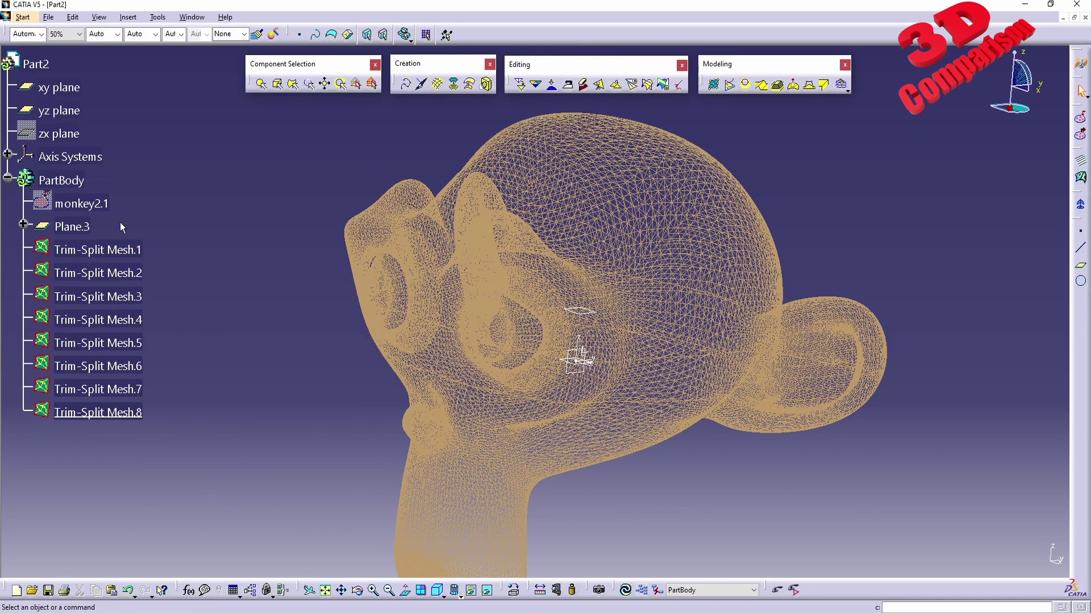
{"action": "left_click", "coordinate": [96, 203]}
{"action": "right_click", "coordinate": [98, 206]}
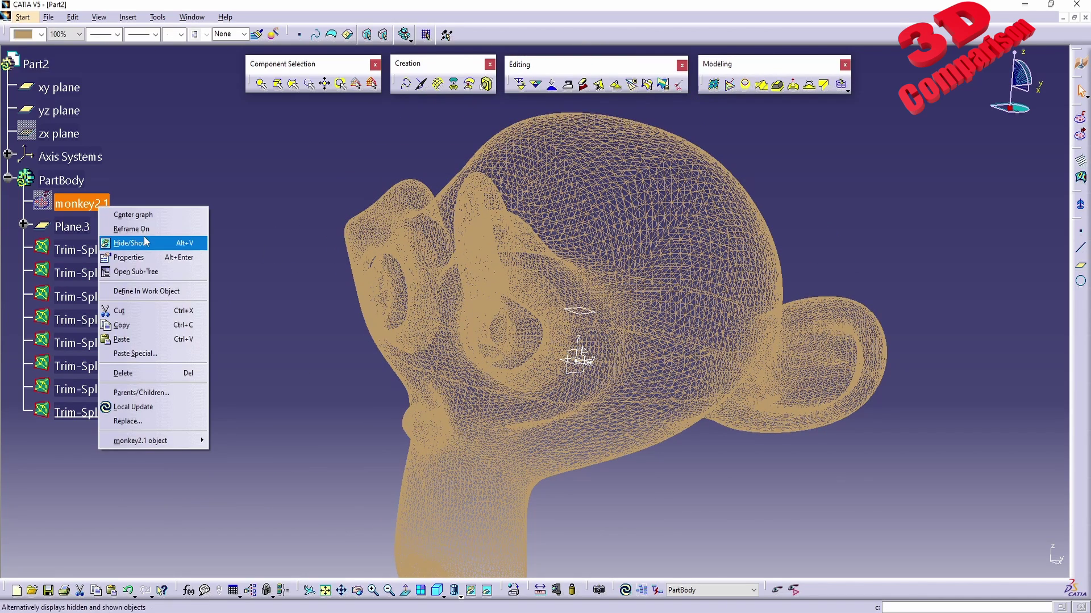
{"action": "left_click", "coordinate": [130, 243]}
Switch the model from wireframe back to the shaded display.
{"action": "middle_click_drag", "start_coordinate": [511, 317], "coordinate": [508, 347]}
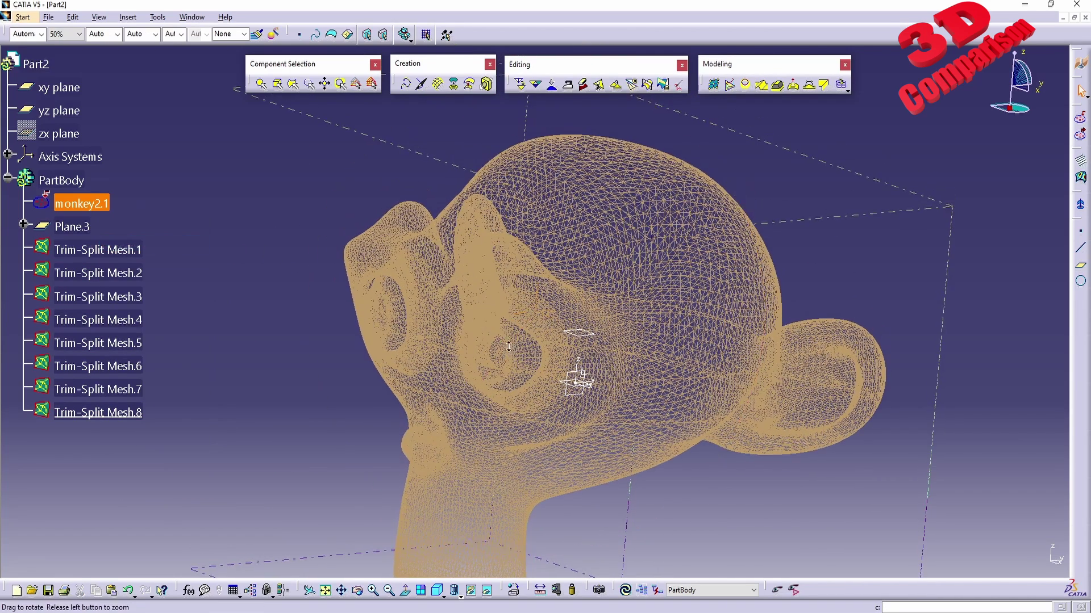
{"action": "left_click", "coordinate": [460, 595]}
{"action": "left_click", "coordinate": [474, 523]}
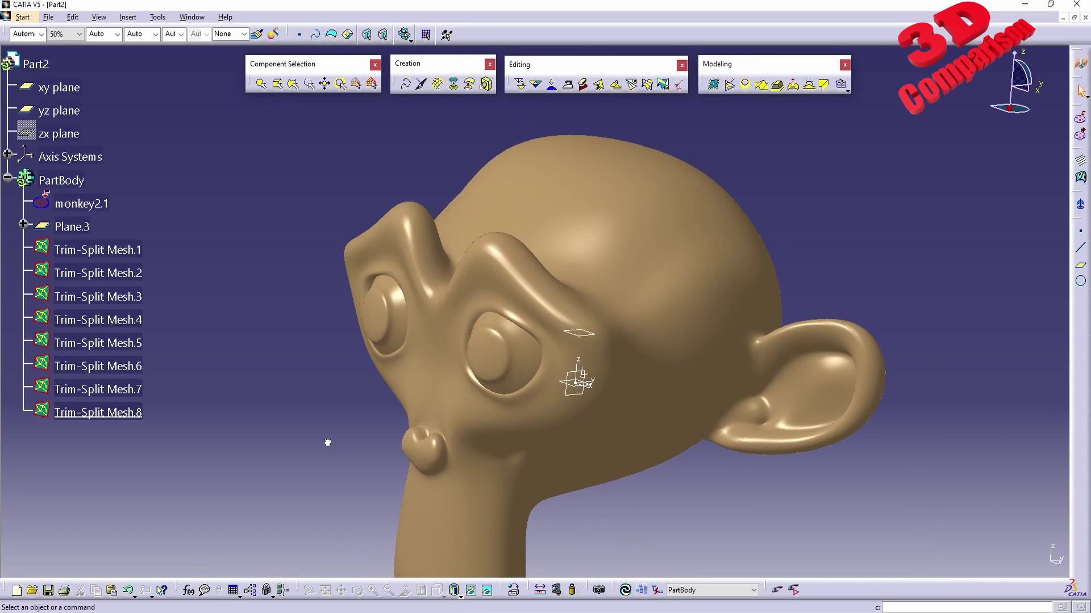
Select Plane.3 above the xy plane and switch to the Generative Shape Design workbench.
{"action": "left_click", "coordinate": [588, 336]}
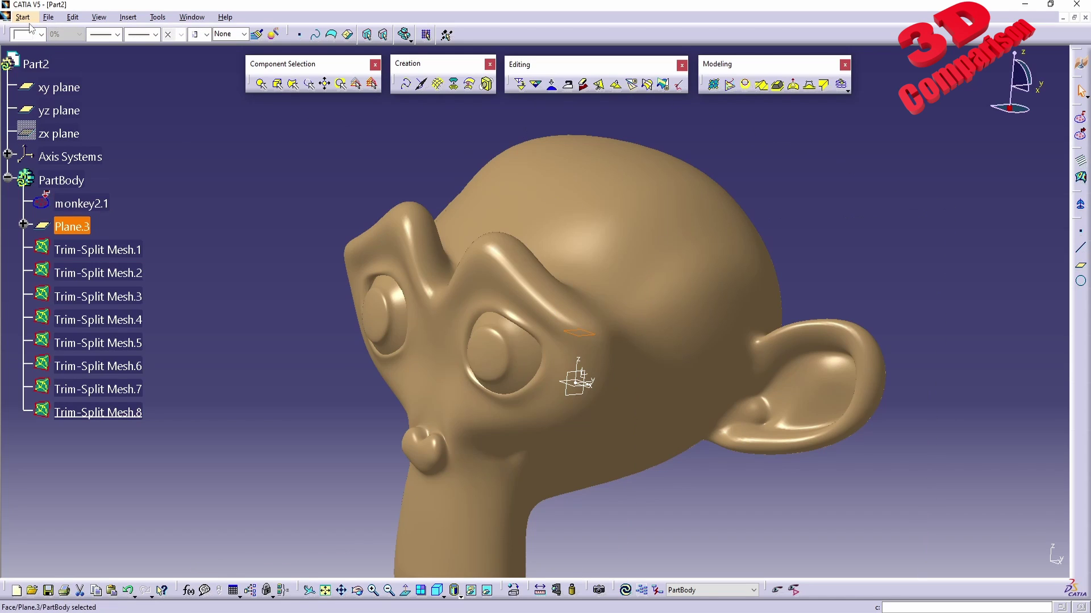
{"action": "left_click", "coordinate": [22, 17]}
{"action": "mouse_move", "coordinate": [45, 64]}
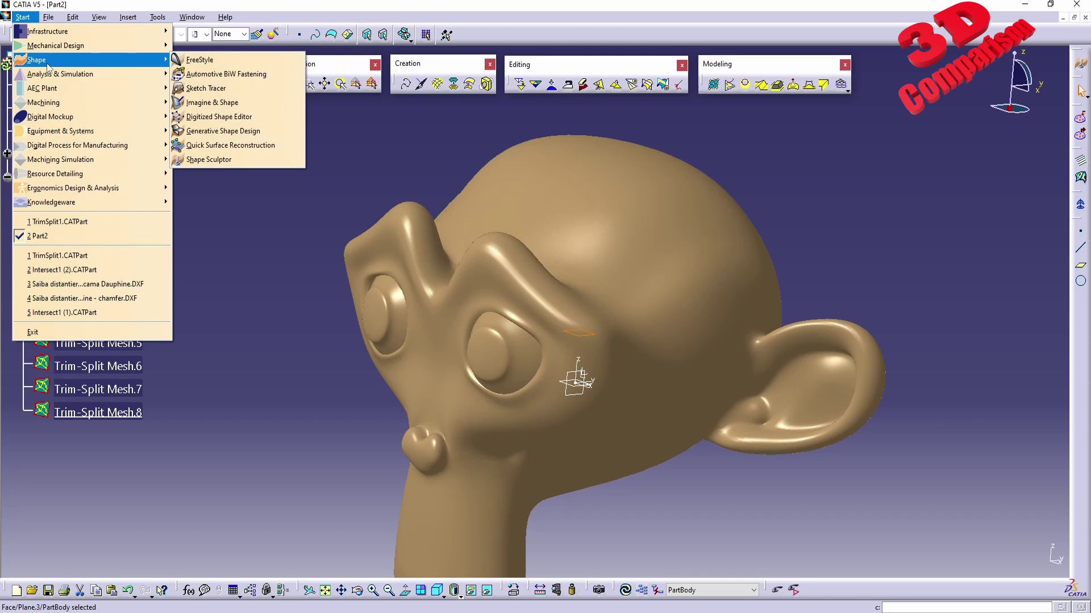
{"action": "left_click", "coordinate": [229, 131]}
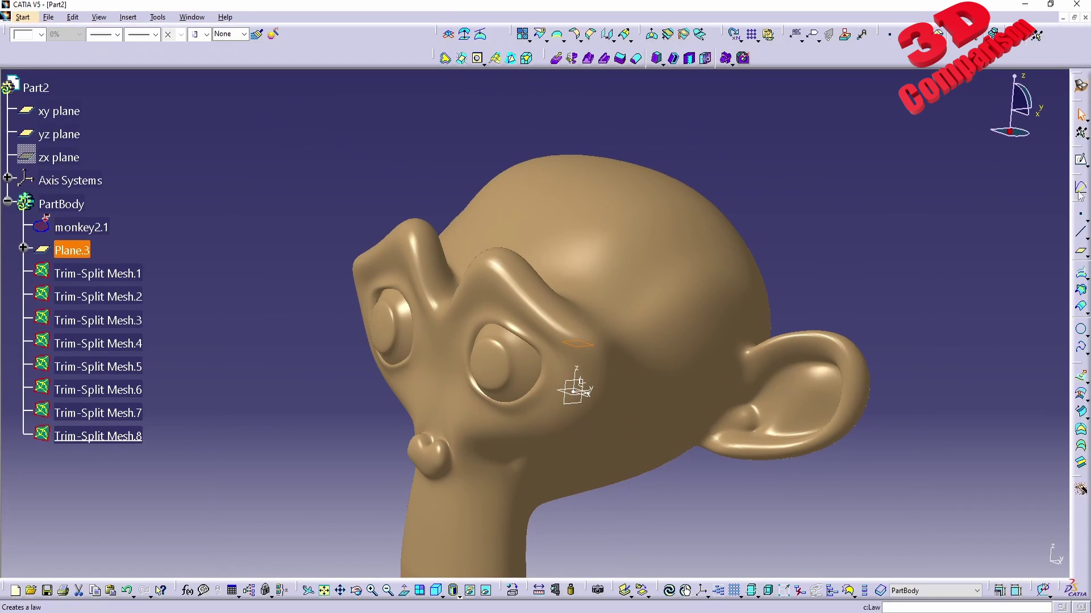
On Plane.3, sketch a rectangle about 160 mm wide and 179 mm high over the head's positive x half, dimension its height, and exit the sketch.
{"action": "left_click", "coordinate": [1080, 160]}
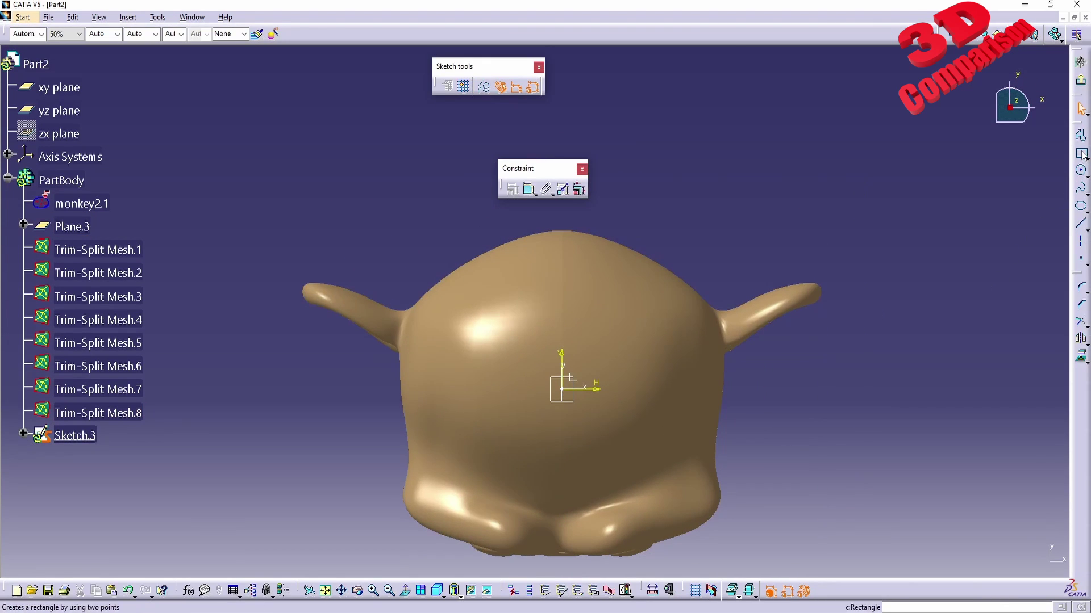
{"action": "left_click", "coordinate": [1081, 154]}
{"action": "left_click", "coordinate": [551, 205]}
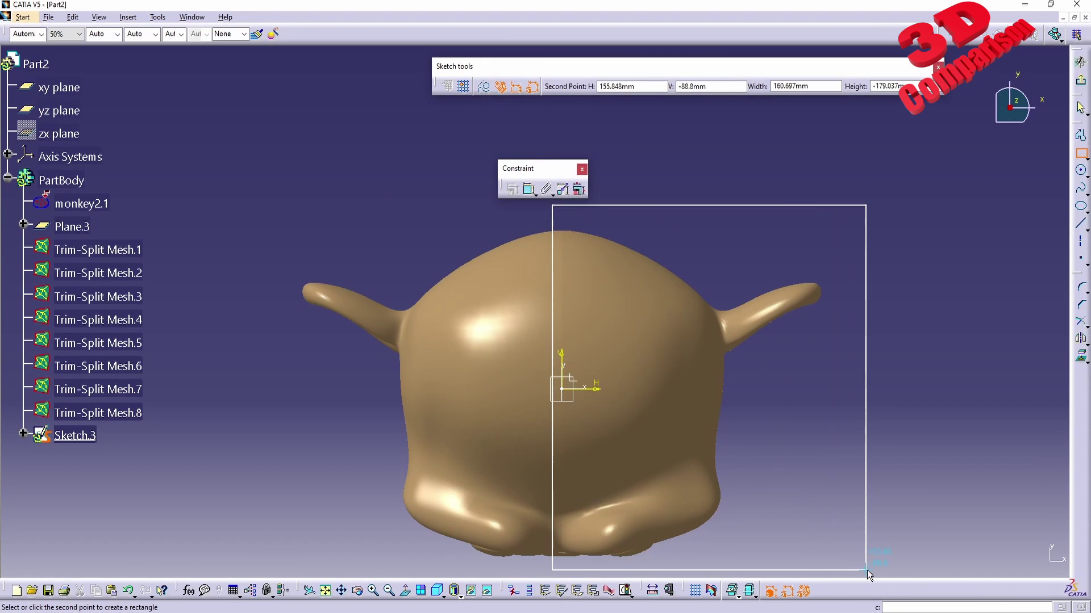
{"action": "left_click", "coordinate": [874, 568]}
{"action": "left_click", "coordinate": [578, 189]}
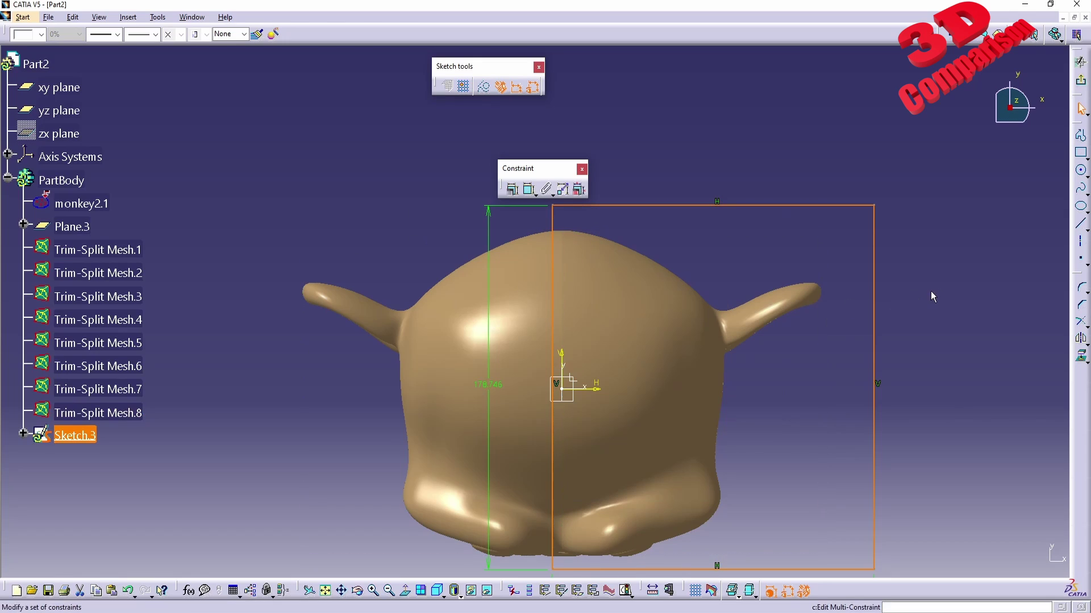
{"action": "left_click", "coordinate": [1084, 84]}
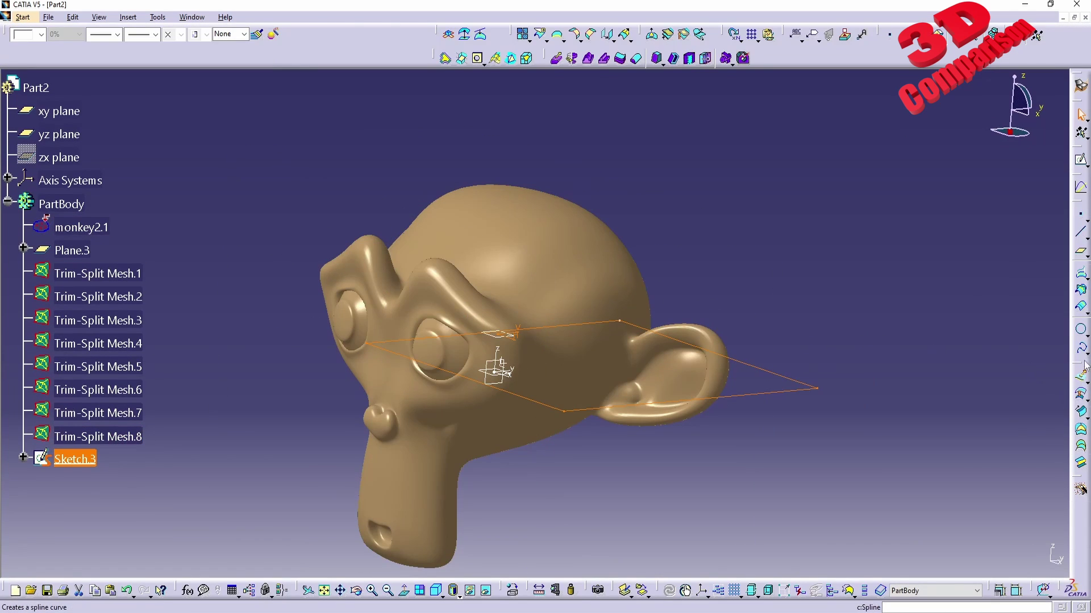
Create a Fill surface bounded by the closed contour of Sketch.3.
{"action": "left_click", "coordinate": [1081, 430]}
{"action": "left_click", "coordinate": [1030, 559]}
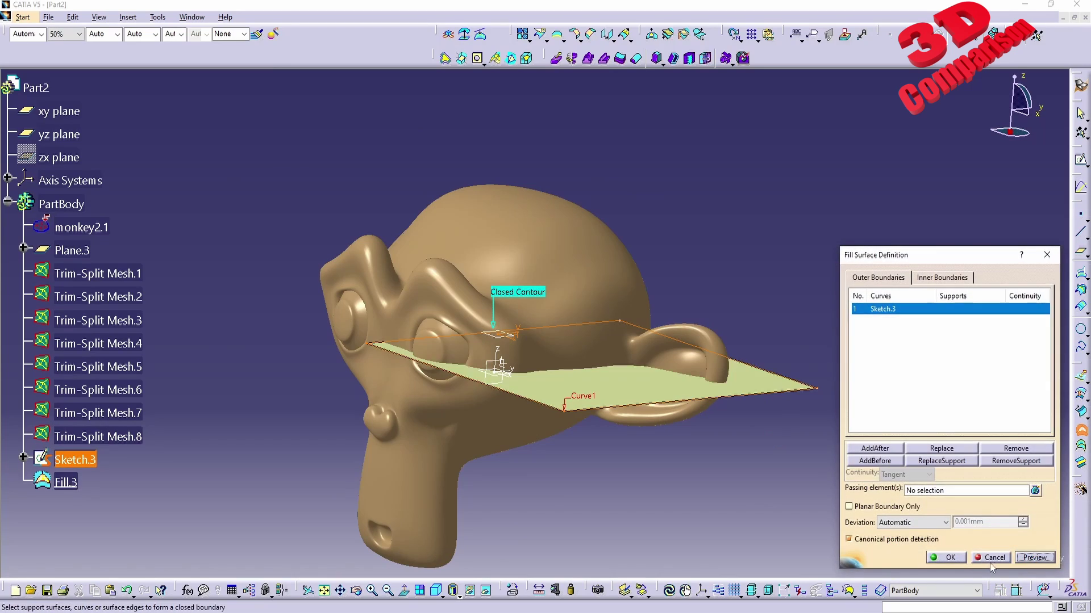
{"action": "left_click", "coordinate": [954, 556]}
{"action": "middle_click_drag", "start_coordinate": [553, 287], "coordinate": [568, 341]}
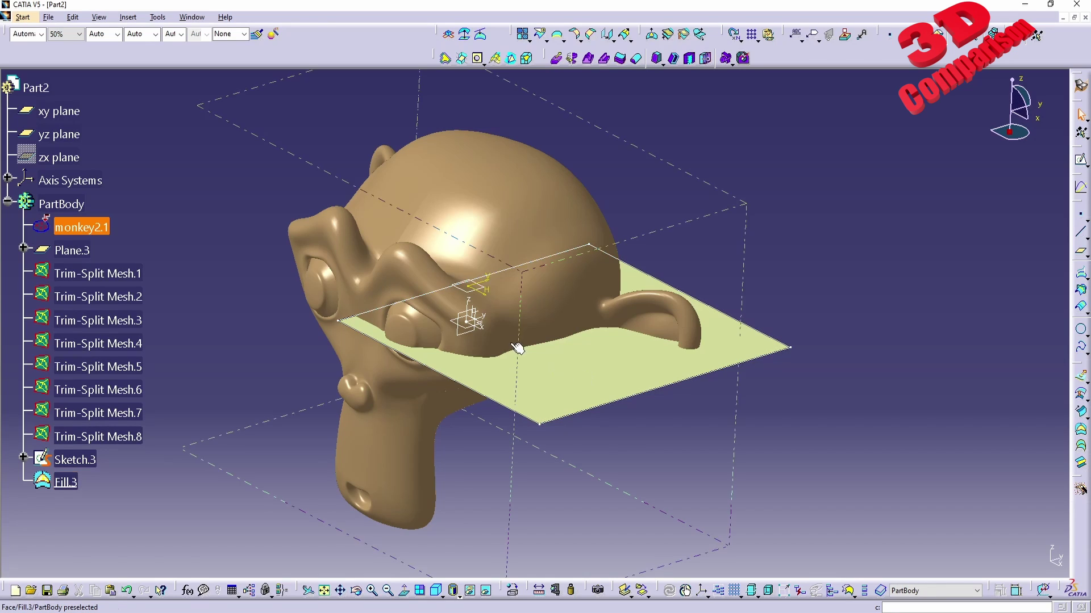
Hide Trim-Split Mesh.1 through Trim-Split Mesh.8, leaving the monkey2.1 mesh displayed.
{"action": "left_click", "coordinate": [100, 272]}
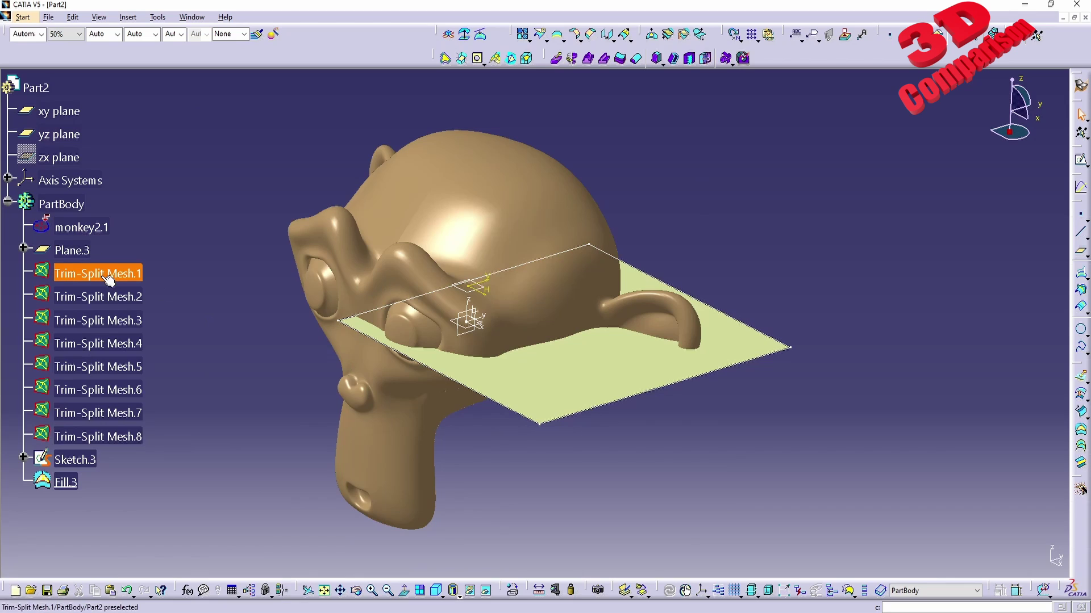
{"action": "left_click", "coordinate": [96, 436], "text": "shift"}
{"action": "right_click", "coordinate": [106, 198]}
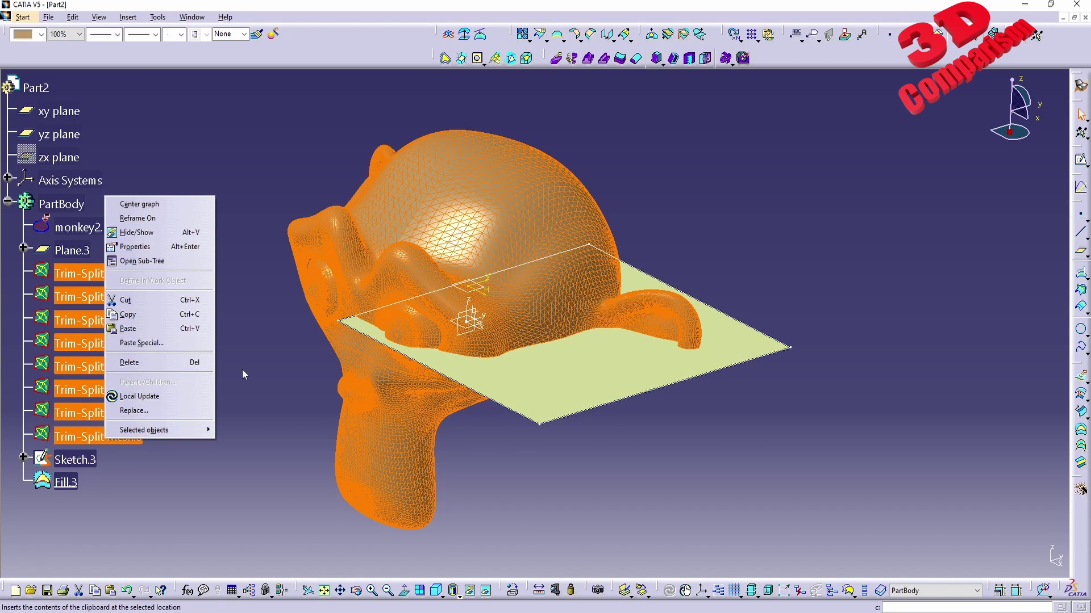
{"action": "left_click", "coordinate": [136, 232]}
{"action": "middle_click_drag", "start_coordinate": [339, 347], "coordinate": [350, 344]}
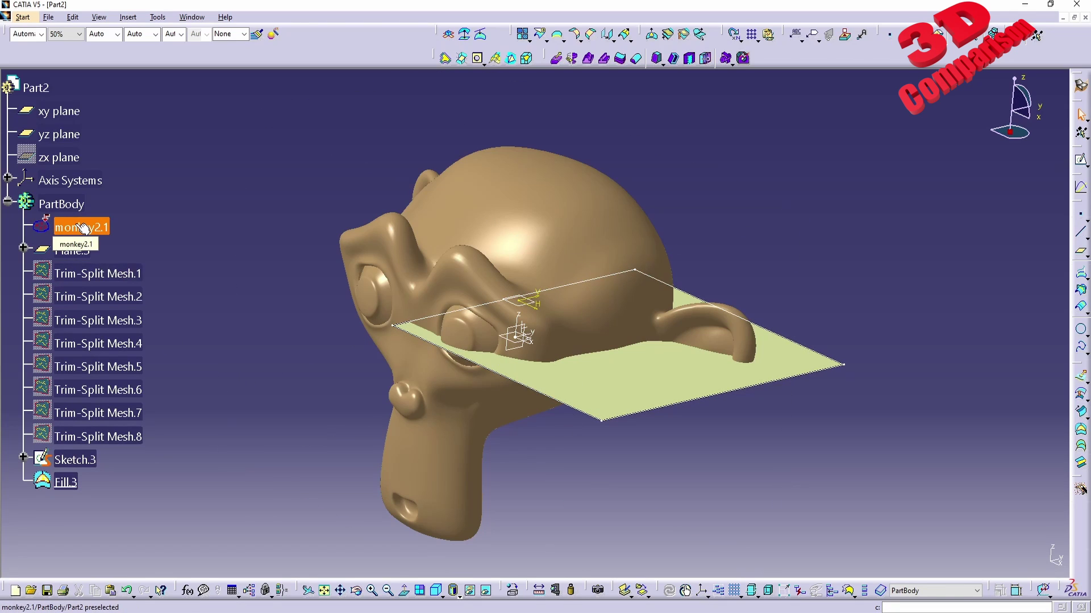
Show Trim-Split Mesh.1 through Trim-Split Mesh.8 again together with the monkey2.1 mesh and Fill.3.
{"action": "middle_click_drag", "start_coordinate": [449, 283], "coordinate": [608, 163]}
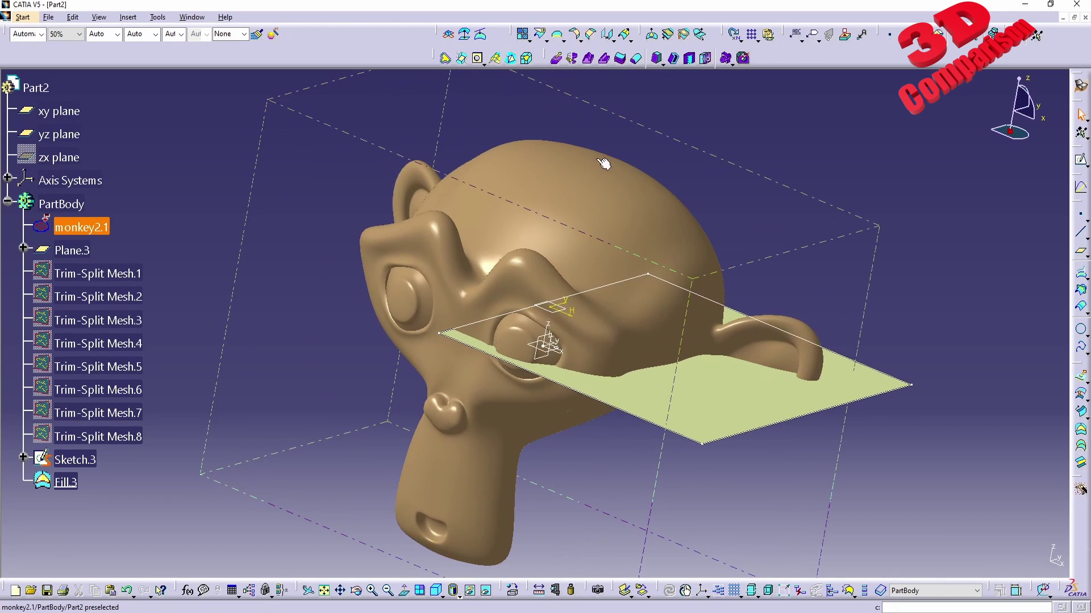
{"action": "left_click", "coordinate": [101, 272]}
{"action": "left_click", "coordinate": [118, 440], "text": "shift"}
{"action": "right_click", "coordinate": [116, 272]}
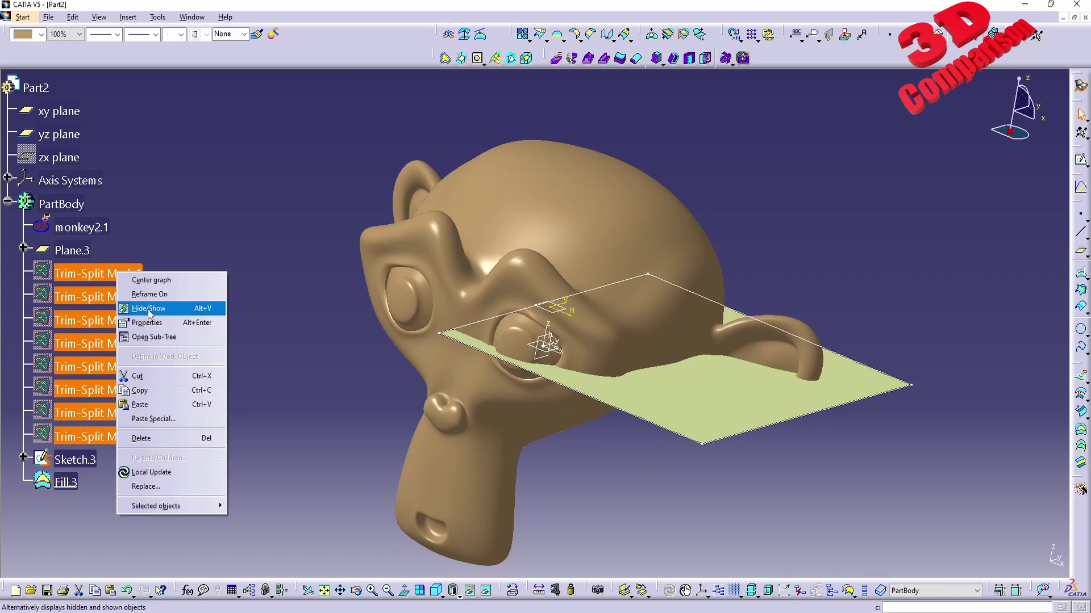
{"action": "left_click", "coordinate": [148, 311]}
{"action": "middle_click_drag", "start_coordinate": [536, 255], "coordinate": [639, 277]}
{"action": "middle_click_drag", "start_coordinate": [705, 409], "coordinate": [576, 342]}
Hide the eight meshes from Trim-Split Mesh.1 to Trim-Split Mesh.8 once more.
{"action": "left_click", "coordinate": [110, 280]}
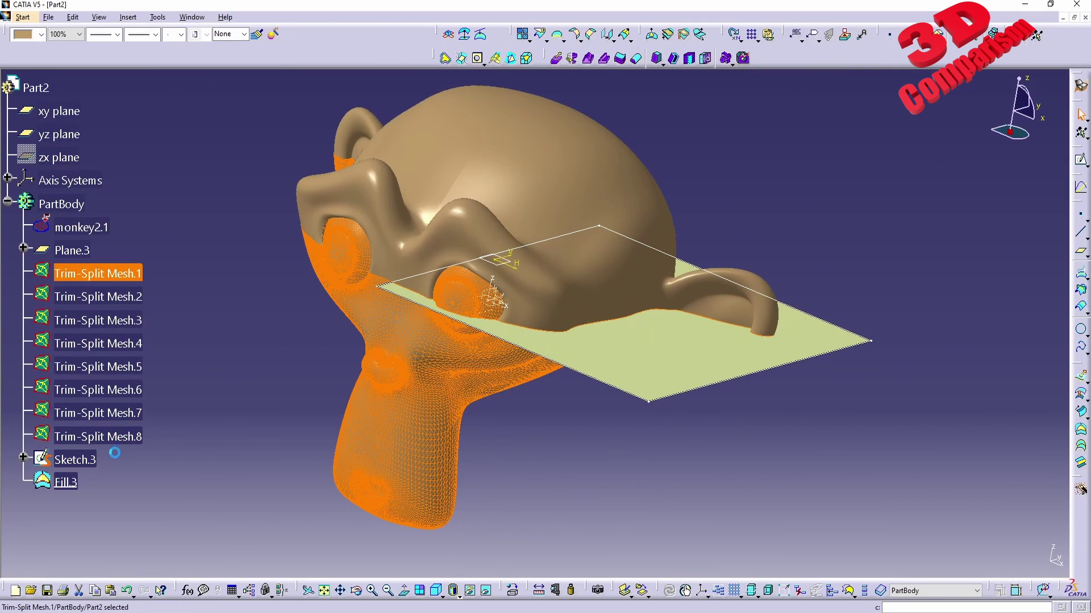
{"action": "left_click", "coordinate": [116, 436], "text": "shift"}
{"action": "right_click", "coordinate": [117, 436]}
{"action": "left_click", "coordinate": [150, 227]}
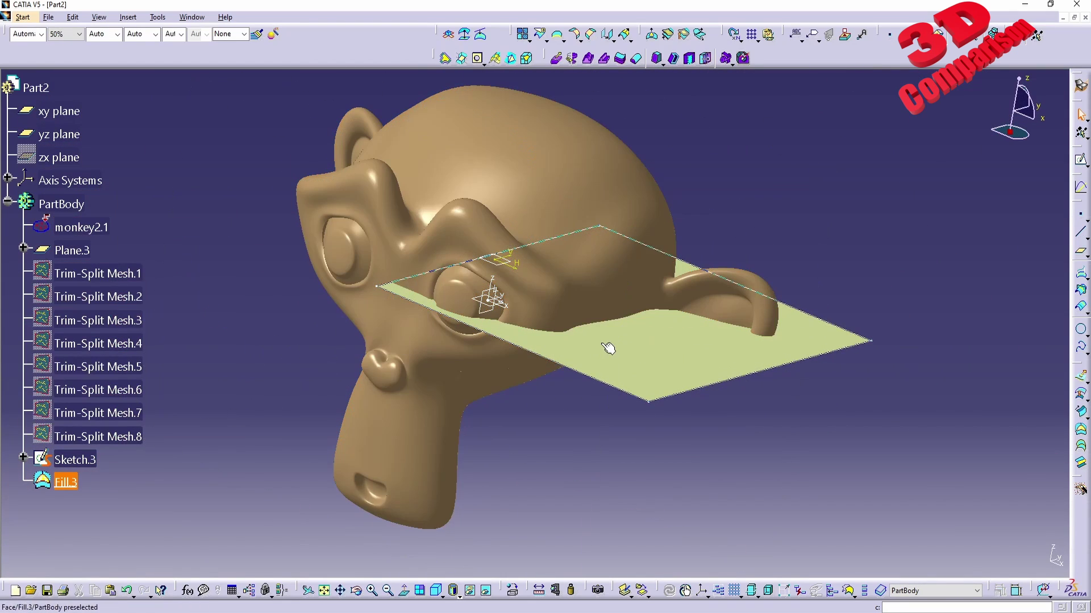
Switch to the Shape Sculptor workbench and start a Trim/Split of monkey2.1 with Fill.3 as the cutting element.
{"action": "middle_click_drag", "start_coordinate": [608, 348], "coordinate": [630, 436]}
{"action": "left_click", "coordinate": [22, 17]}
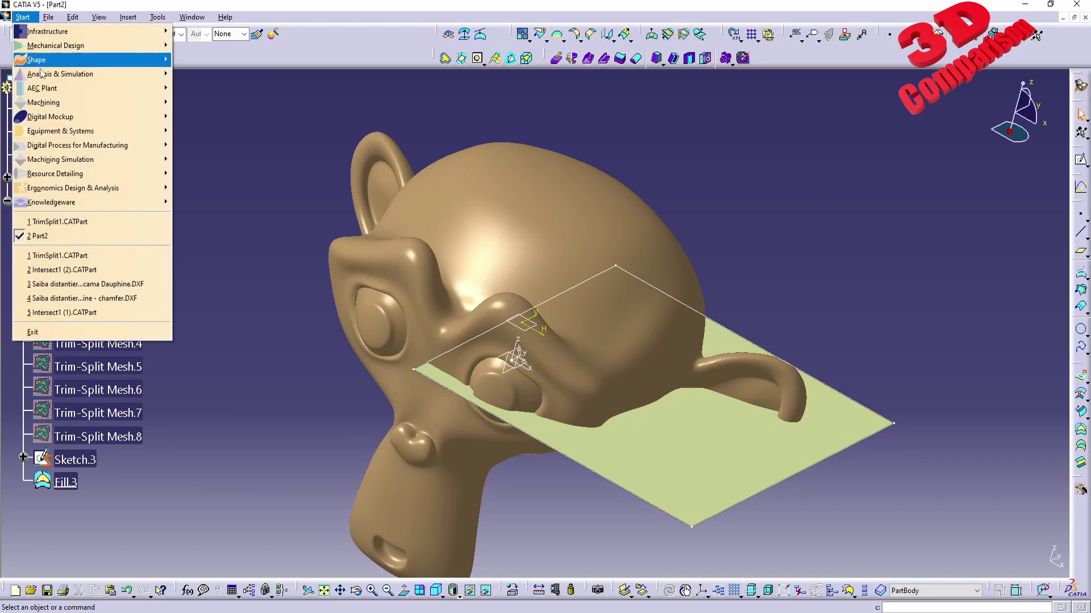
{"action": "mouse_move", "coordinate": [85, 60]}
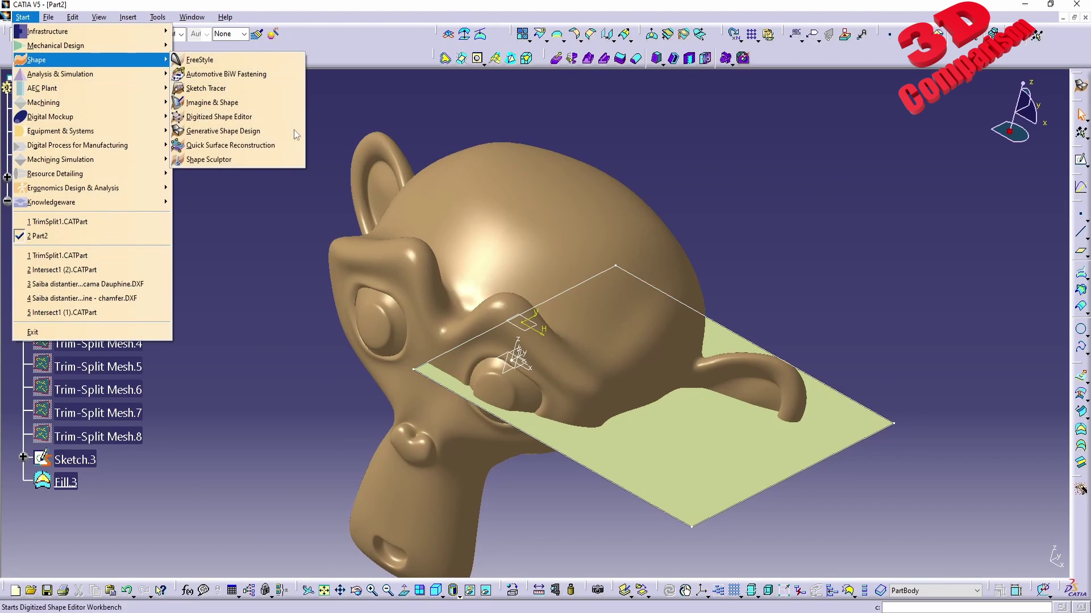
{"action": "left_click", "coordinate": [253, 159]}
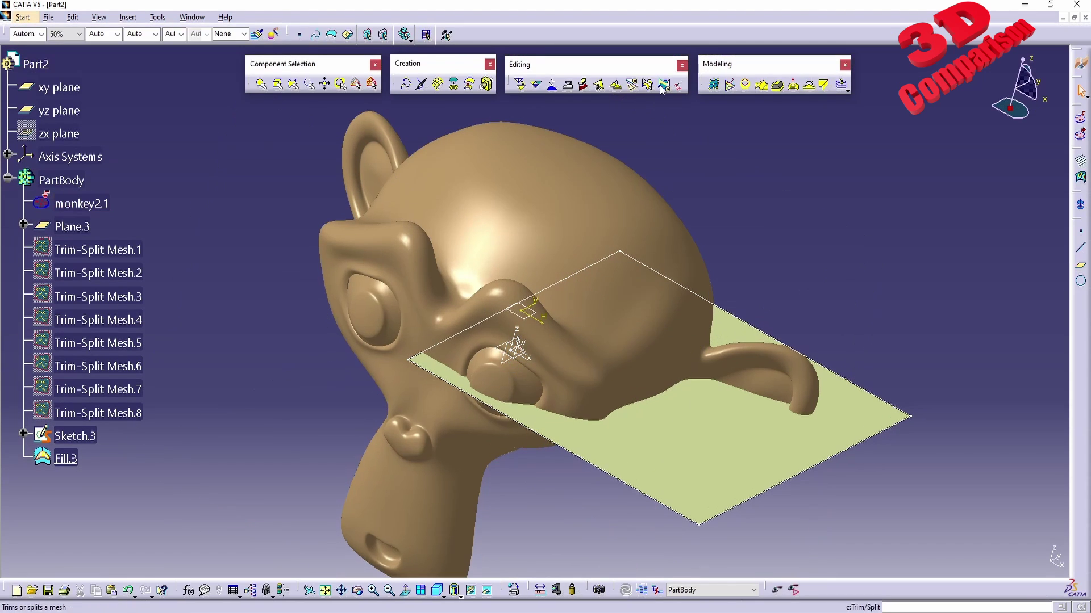
{"action": "left_click", "coordinate": [663, 86]}
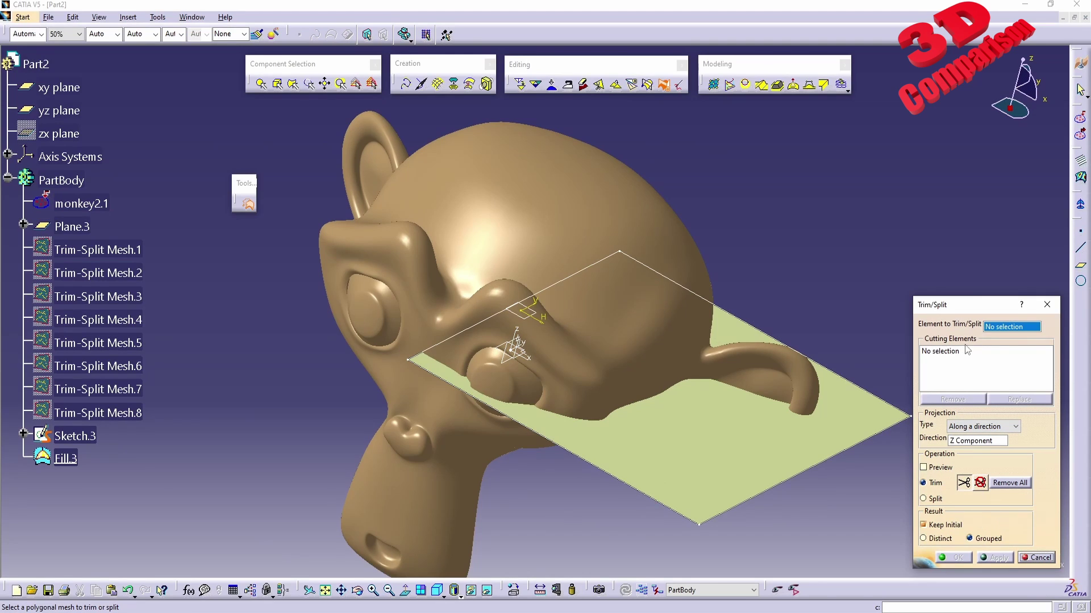
{"action": "left_click", "coordinate": [489, 246]}
{"action": "left_click", "coordinate": [769, 377]}
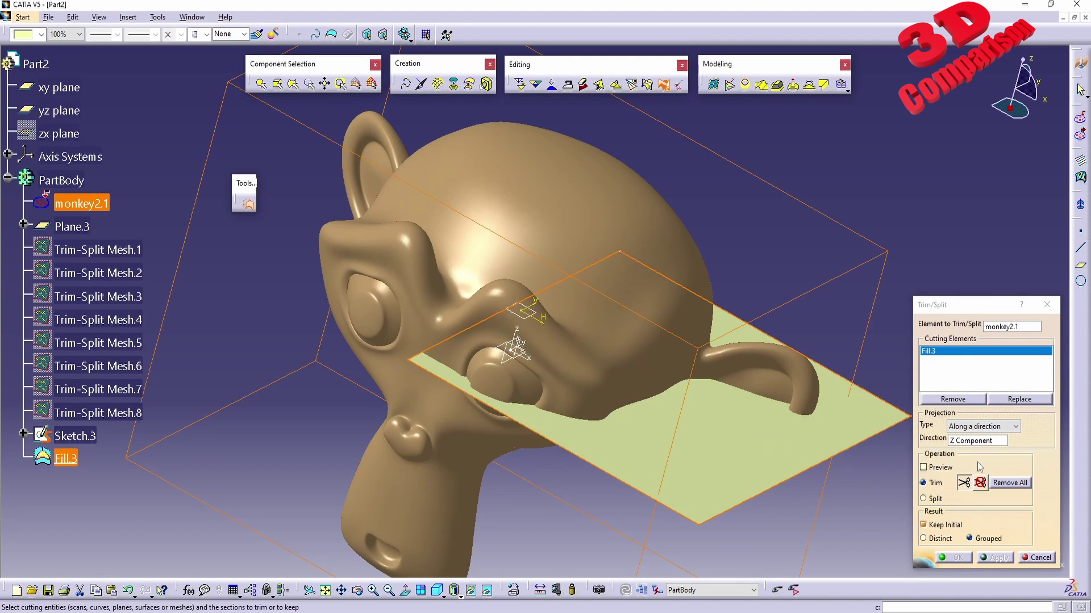
Set the operation to Split with a grouped result, keeping the initial mesh, then apply and accept it.
{"action": "middle_click_drag", "start_coordinate": [618, 438], "coordinate": [577, 355]}
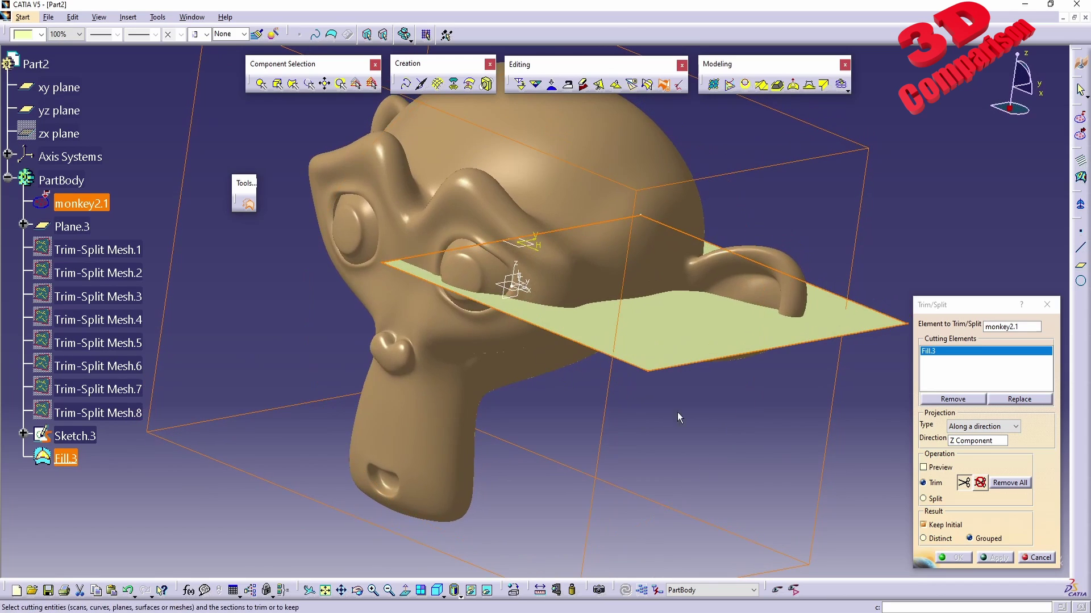
{"action": "left_click", "coordinate": [935, 499]}
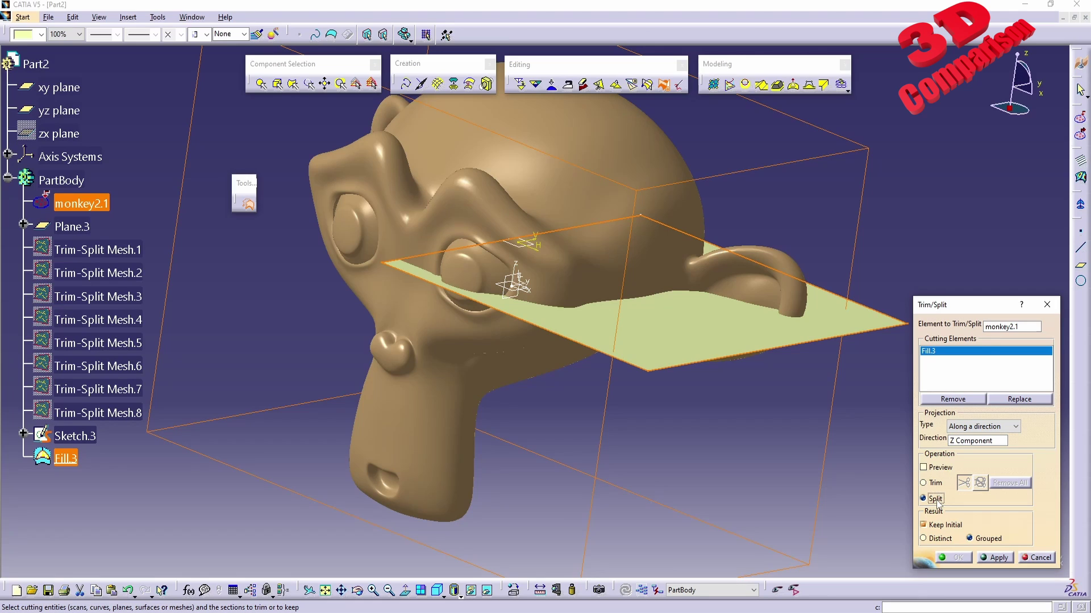
{"action": "middle_click_drag", "start_coordinate": [764, 429], "coordinate": [789, 448]}
{"action": "left_click", "coordinate": [999, 557]}
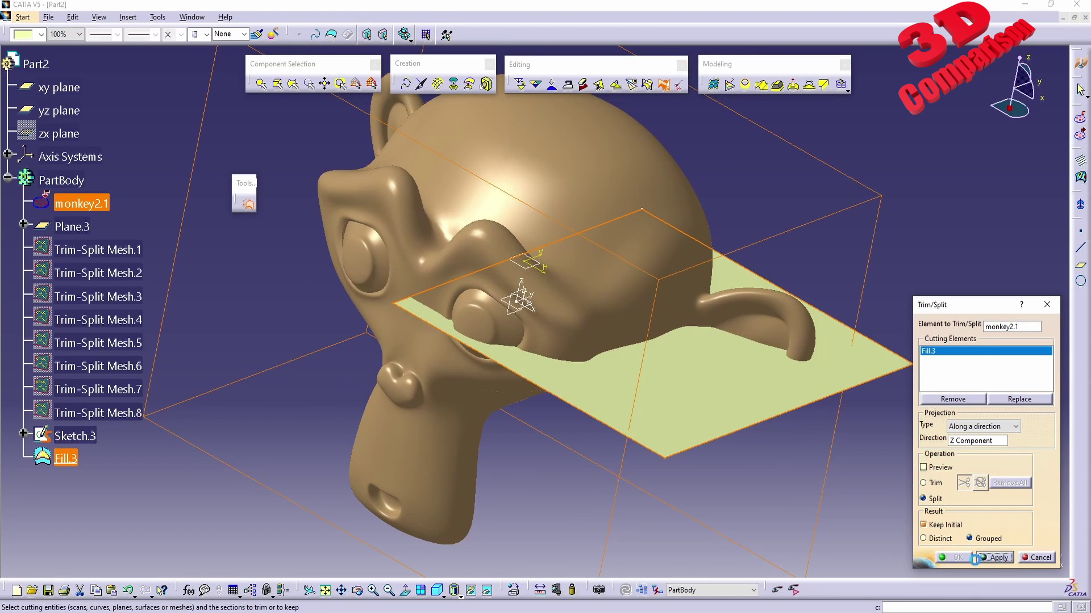
{"action": "left_click", "coordinate": [958, 557]}
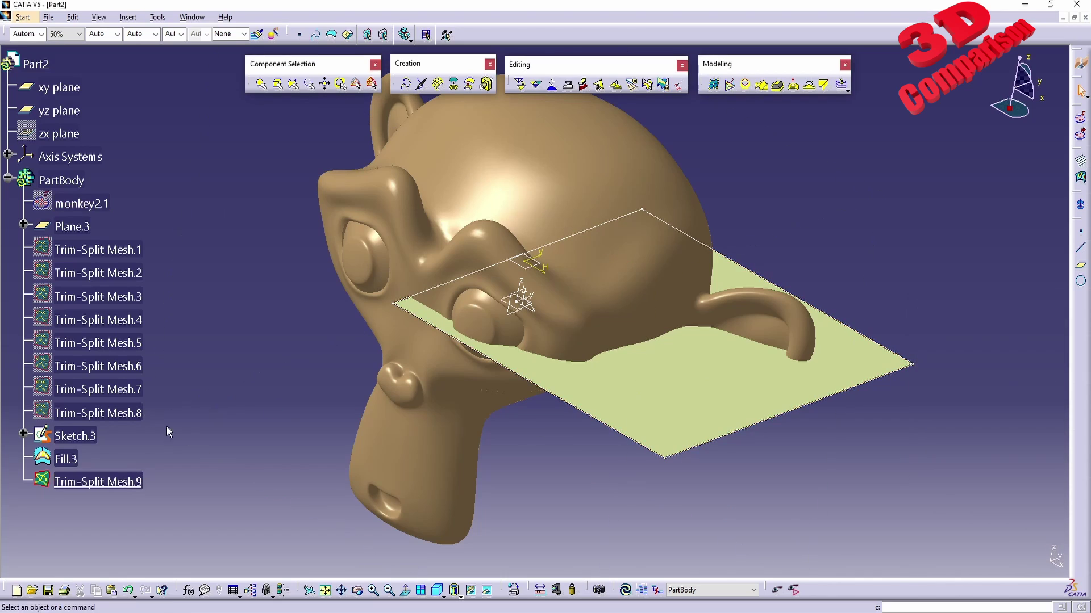
Show Trim-Split Mesh.1 through Trim-Split Mesh.8 beside the new split mesh.
{"action": "left_click", "coordinate": [98, 413]}
{"action": "left_click", "coordinate": [85, 250], "text": "shift"}
{"action": "right_click", "coordinate": [84, 248]}
{"action": "left_click", "coordinate": [120, 286]}
{"action": "middle_click_drag", "start_coordinate": [451, 412], "coordinate": [492, 373]}
Hide Trim-Split Mesh.1 through Trim-Split Mesh.8 so that only the newest split mesh remains displayed.
{"action": "left_click", "coordinate": [97, 413]}
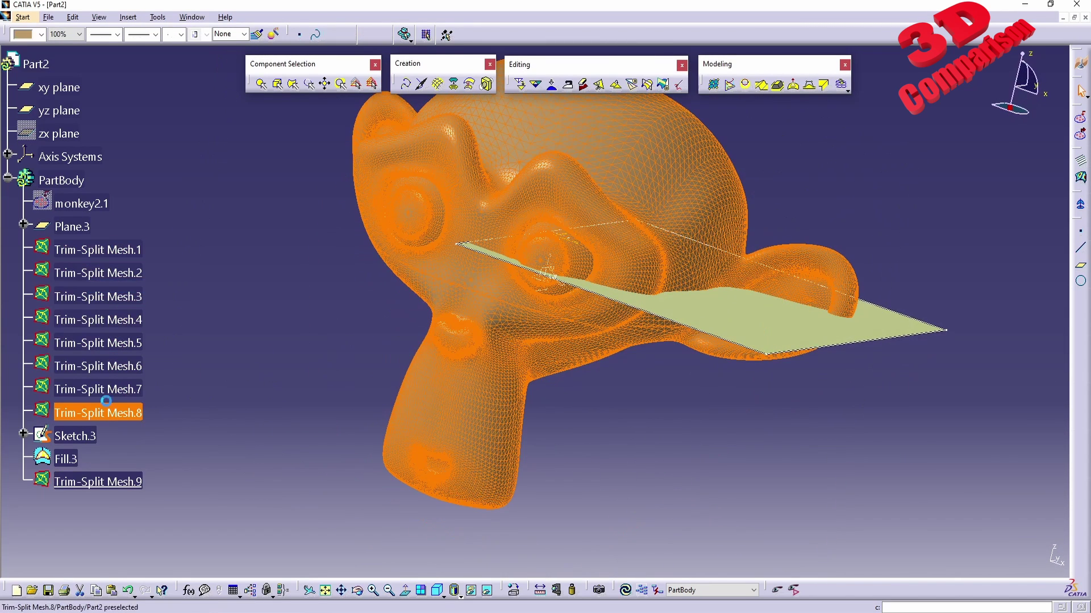
{"action": "left_click", "coordinate": [97, 250], "text": "shift"}
{"action": "right_click", "coordinate": [105, 250]}
{"action": "left_click", "coordinate": [142, 286]}
Hide the Fill.3 cutting surface to expose the cut area of the head mesh.
{"action": "left_click", "coordinate": [65, 459]}
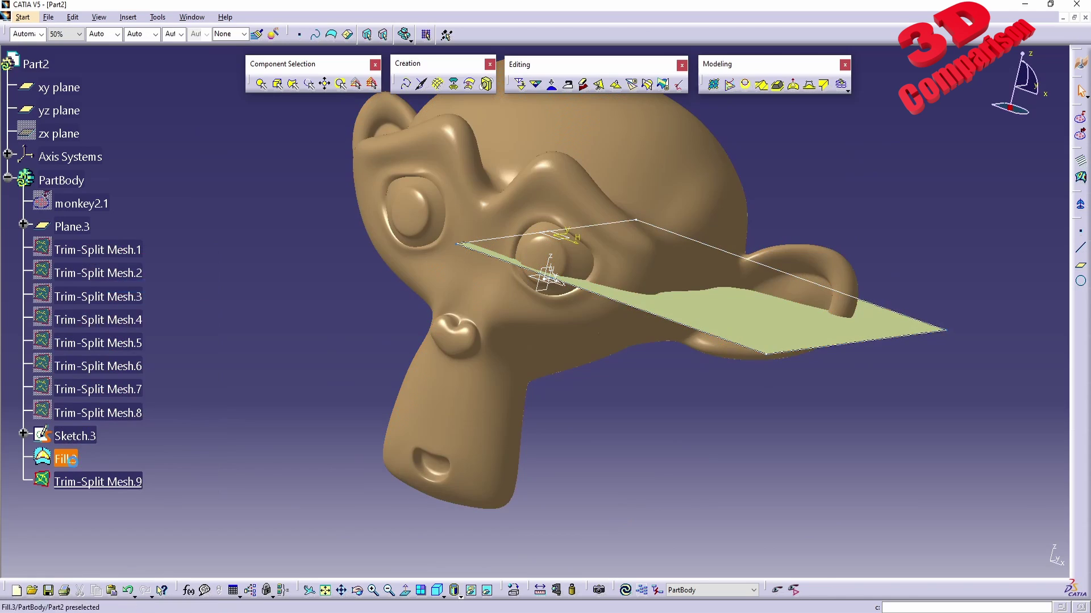
{"action": "right_click", "coordinate": [73, 460]}
{"action": "left_click", "coordinate": [149, 257]}
{"action": "middle_click_drag", "start_coordinate": [657, 305], "coordinate": [531, 330]}
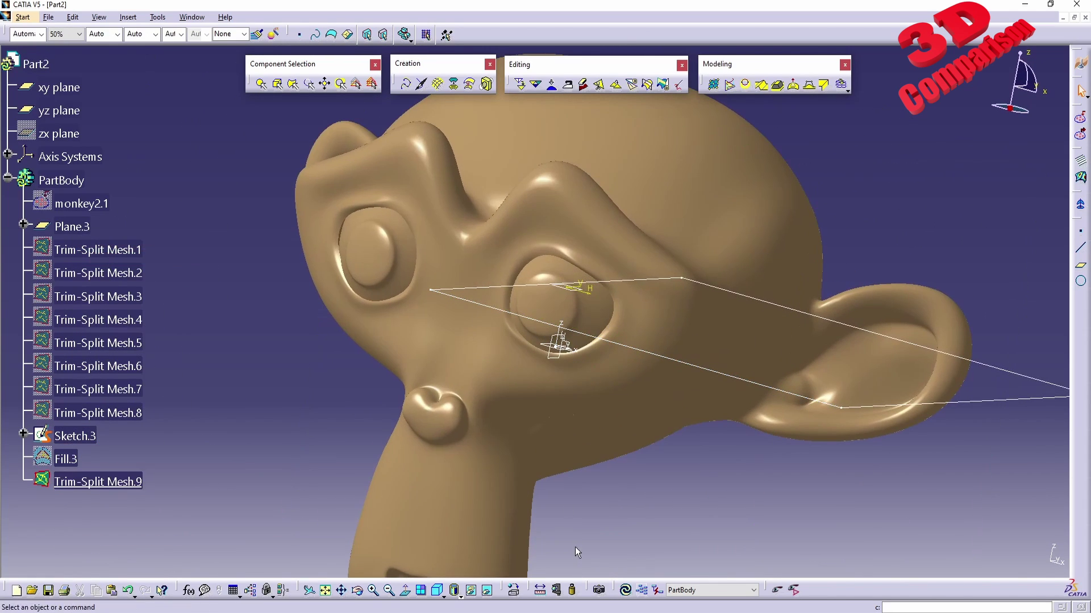
Switch the display to wireframe to reveal the triangles of Trim-Split Mesh.9.
{"action": "left_click", "coordinate": [461, 597]}
{"action": "left_click", "coordinate": [470, 587]}
{"action": "left_click", "coordinate": [470, 587]}
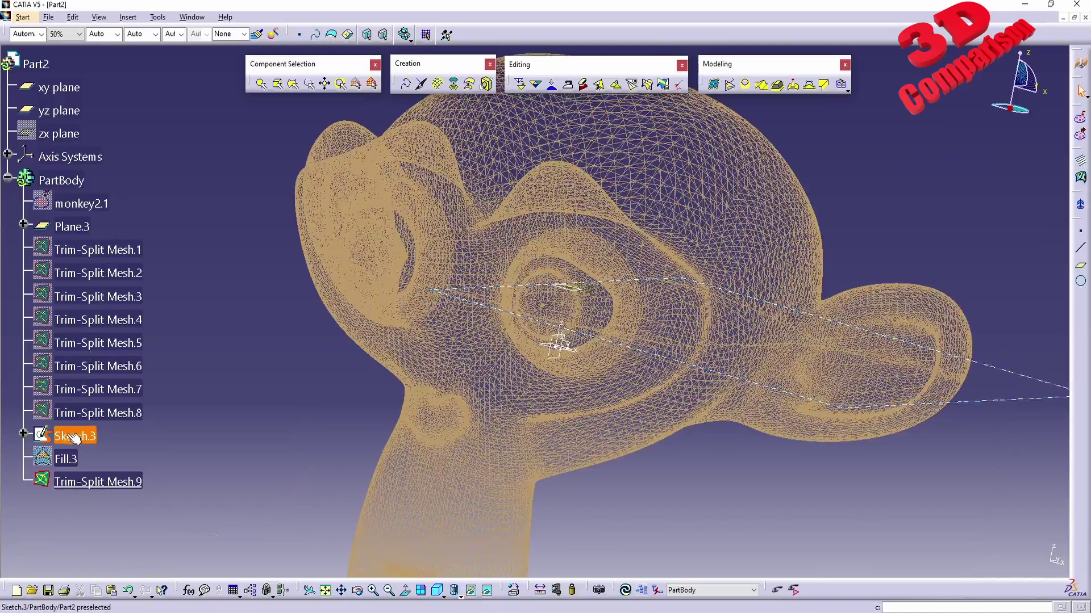
Hide Sketch.3 and examine the split mesh's wireframe around the eyes and the ear.
{"action": "right_click", "coordinate": [69, 440]}
{"action": "left_click", "coordinate": [108, 226]}
{"action": "middle_click_drag", "start_coordinate": [668, 415], "coordinate": [647, 316]}
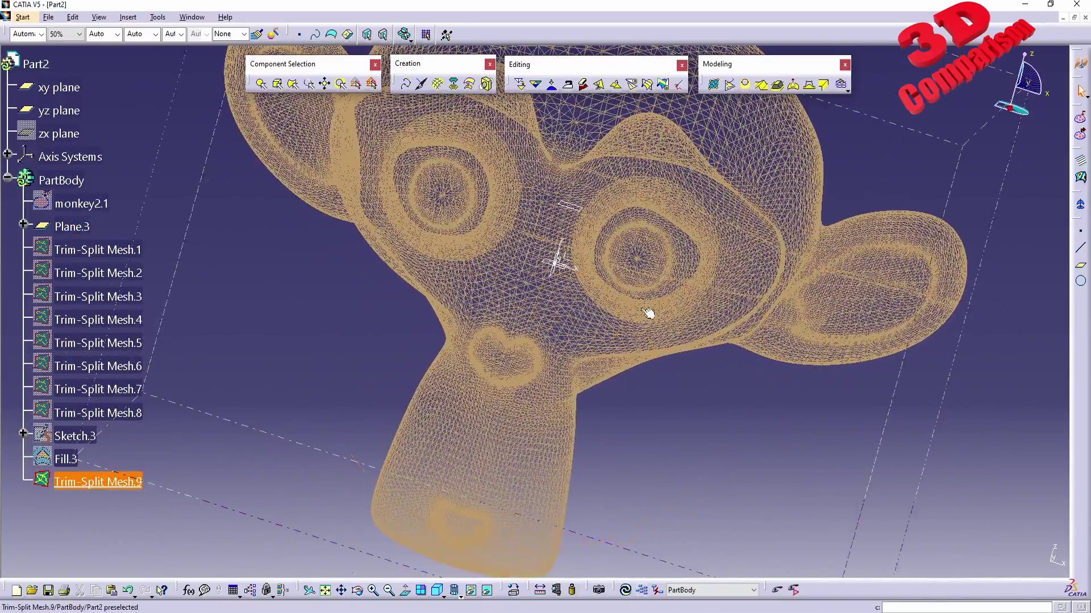
{"action": "middle_click_drag", "start_coordinate": [557, 251], "coordinate": [484, 520]}
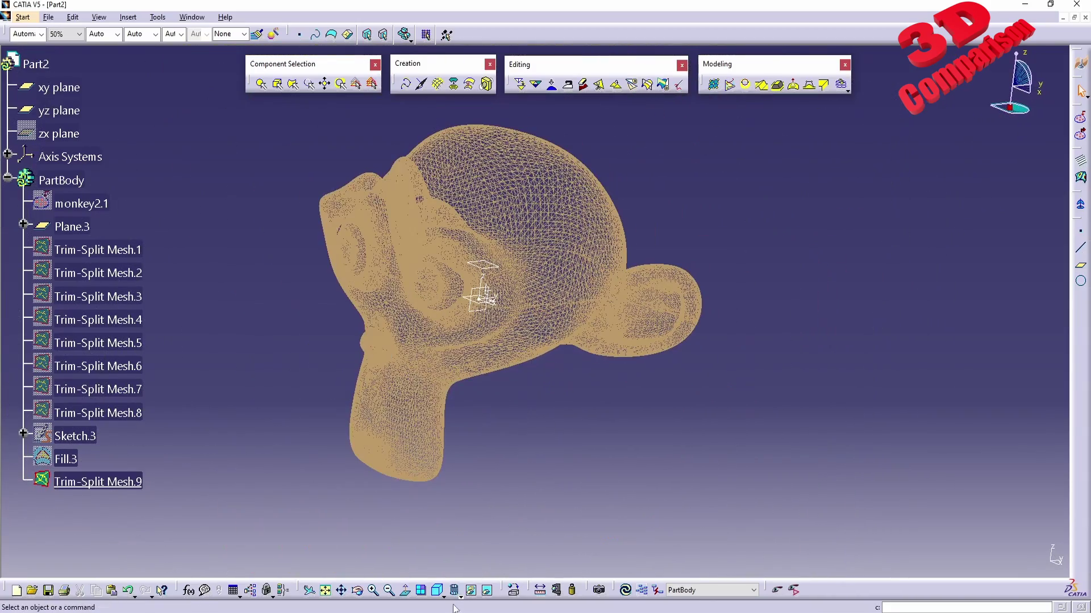
Return the split head mesh to the shaded display and view it from the side.
{"action": "left_click", "coordinate": [456, 592]}
{"action": "left_click", "coordinate": [468, 522]}
{"action": "middle_click_drag", "start_coordinate": [446, 324], "coordinate": [494, 392]}
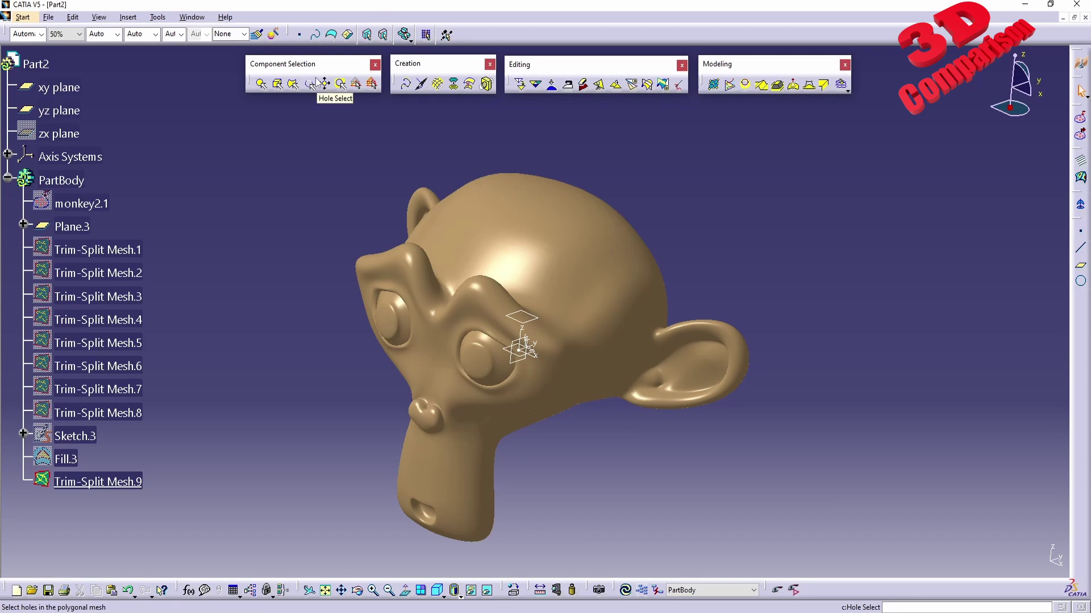
Switch to the TrimSplit1.CATPart document and view its tessellated body with the cutting elements.
{"action": "left_click", "coordinate": [198, 18]}
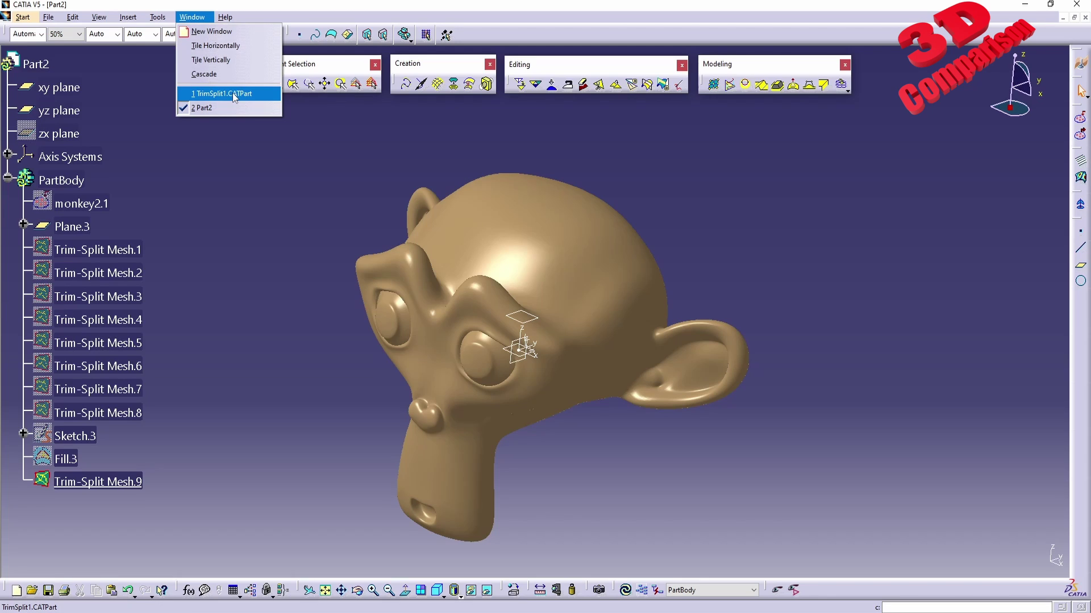
{"action": "left_click", "coordinate": [233, 93]}
{"action": "left_click", "coordinate": [349, 267]}
{"action": "middle_click_drag", "start_coordinate": [404, 297], "coordinate": [438, 154]}
{"action": "left_click", "coordinate": [419, 301]}
{"action": "middle_click_drag", "start_coordinate": [444, 263], "coordinate": [470, 280], "text": "ctrl"}
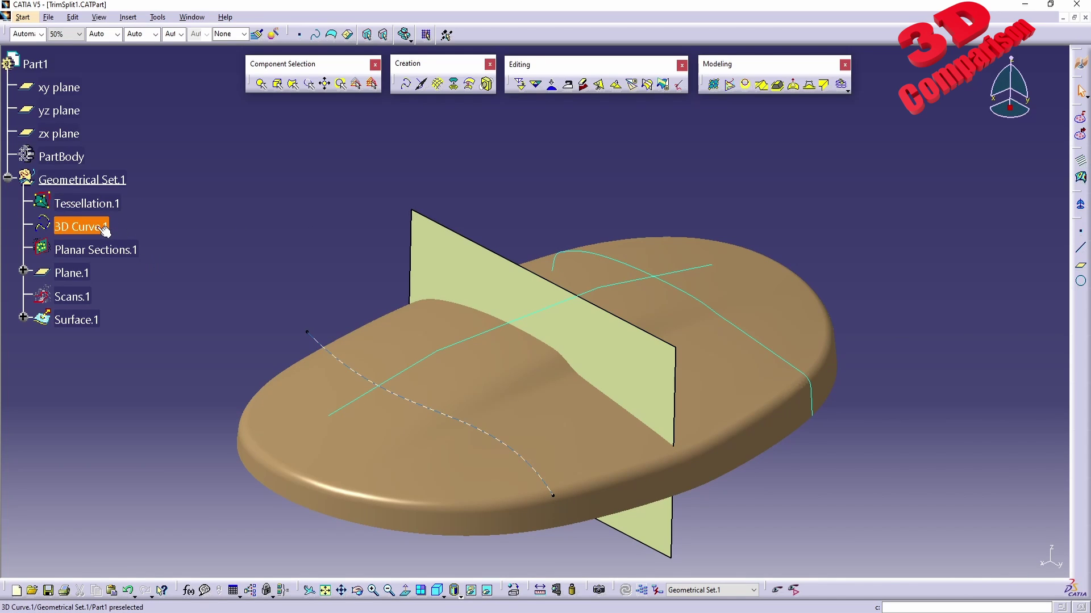
Highlight 3D Curve.1 and Planar Sections.1 one after the other to examine where they cross the tessellated body.
{"action": "left_click", "coordinate": [81, 227]}
{"action": "mouse_move", "coordinate": [378, 395]}
{"action": "middle_mouse_down"}
{"action": "mouse_move", "coordinate": [530, 290]}
{"action": "mouse_move", "coordinate": [457, 314]}
{"action": "mouse_move", "coordinate": [373, 374]}
{"action": "middle_mouse_up"}
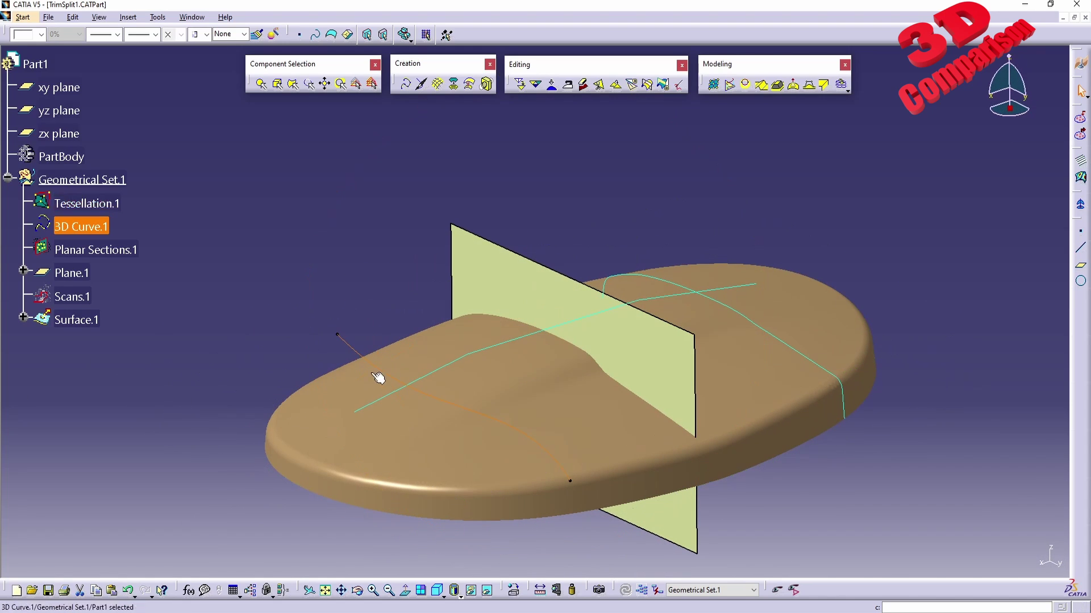
{"action": "left_click", "coordinate": [112, 251]}
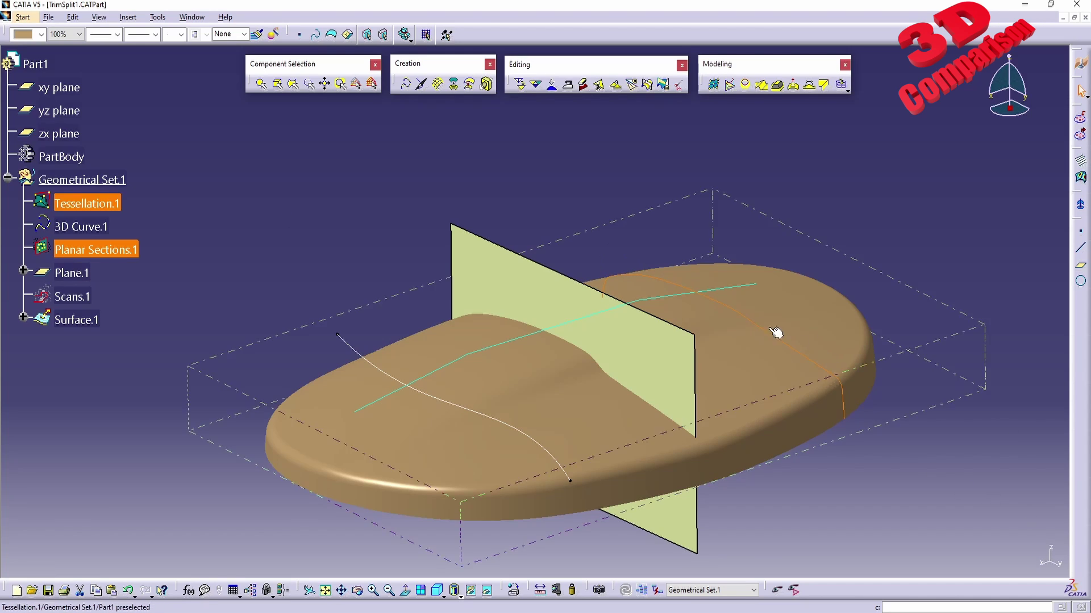
{"action": "middle_click_drag", "start_coordinate": [835, 386], "coordinate": [739, 435]}
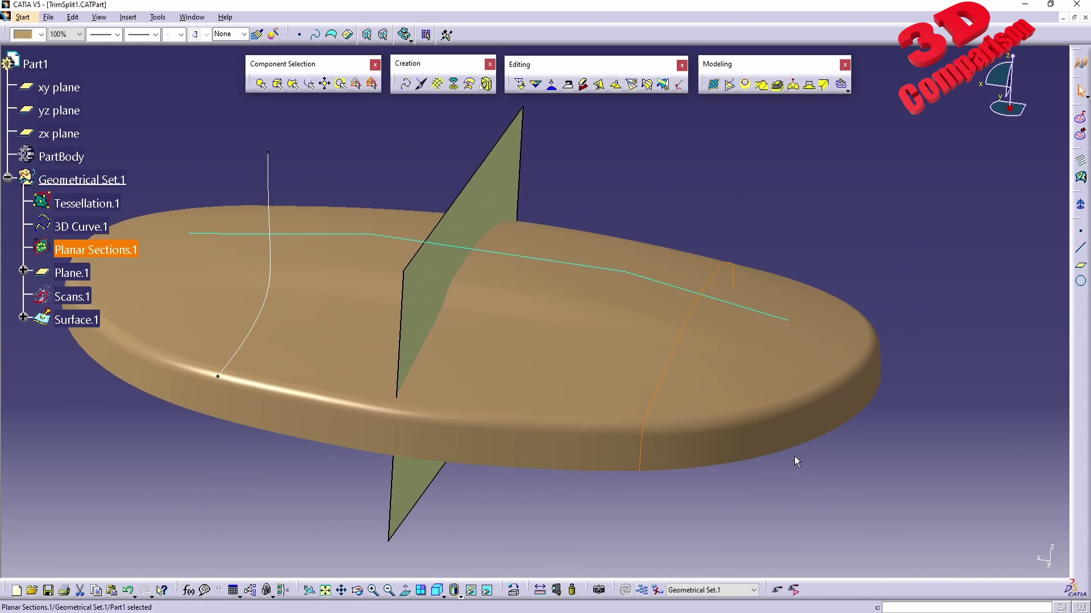
Highlight Plane.1, Surface.1 and Scans.1 in turn to examine them against the tessellated body, then clear the selection.
{"action": "left_click", "coordinate": [73, 273]}
{"action": "middle_click_drag", "start_coordinate": [520, 375], "coordinate": [598, 436]}
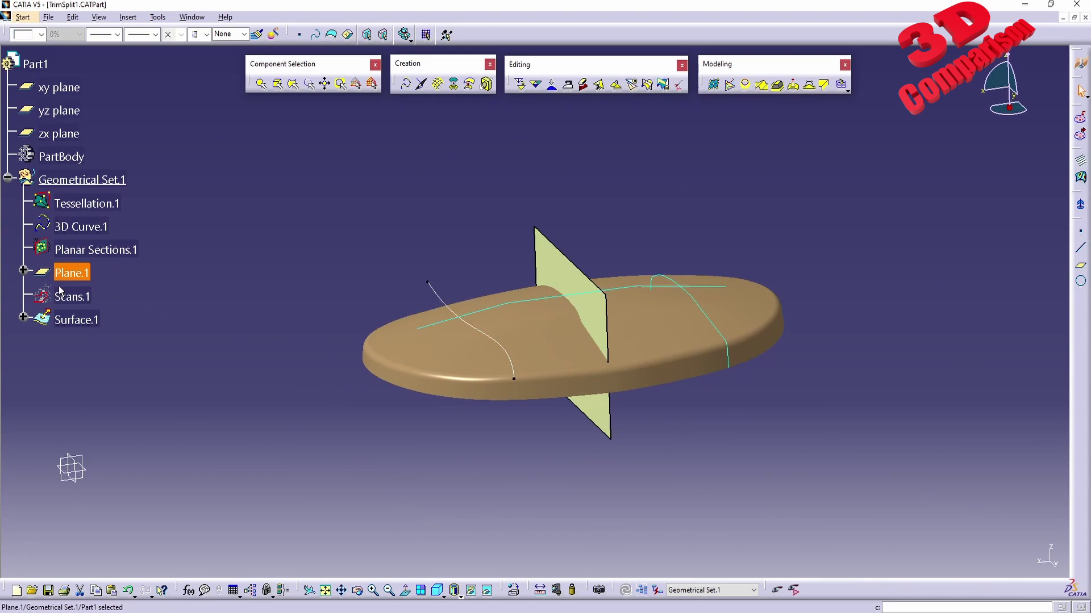
{"action": "left_click", "coordinate": [91, 319]}
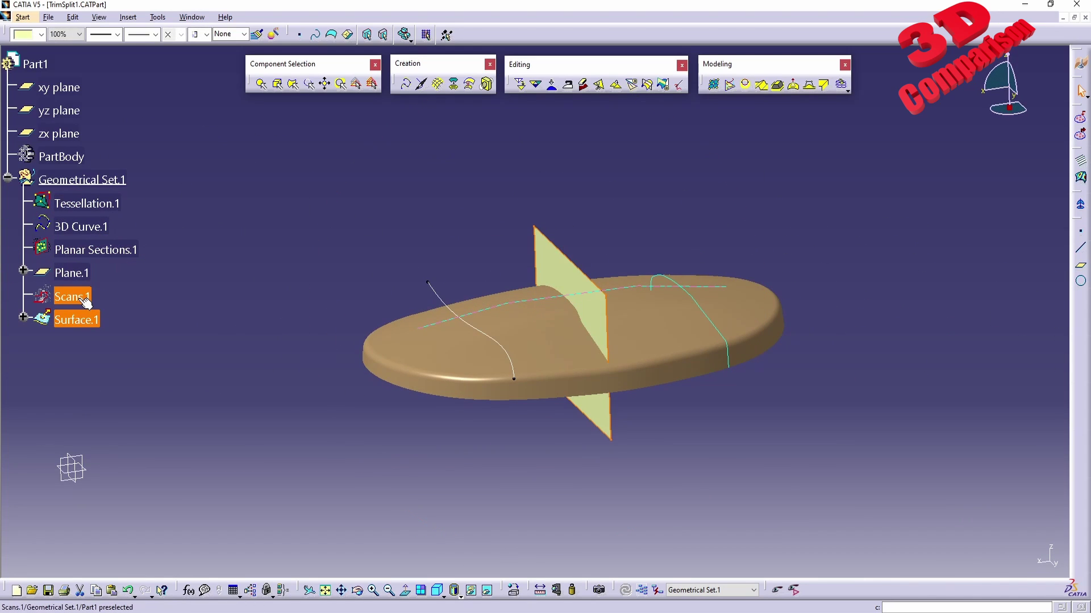
{"action": "left_click", "coordinate": [84, 299]}
{"action": "middle_click_drag", "start_coordinate": [562, 338], "coordinate": [557, 303]}
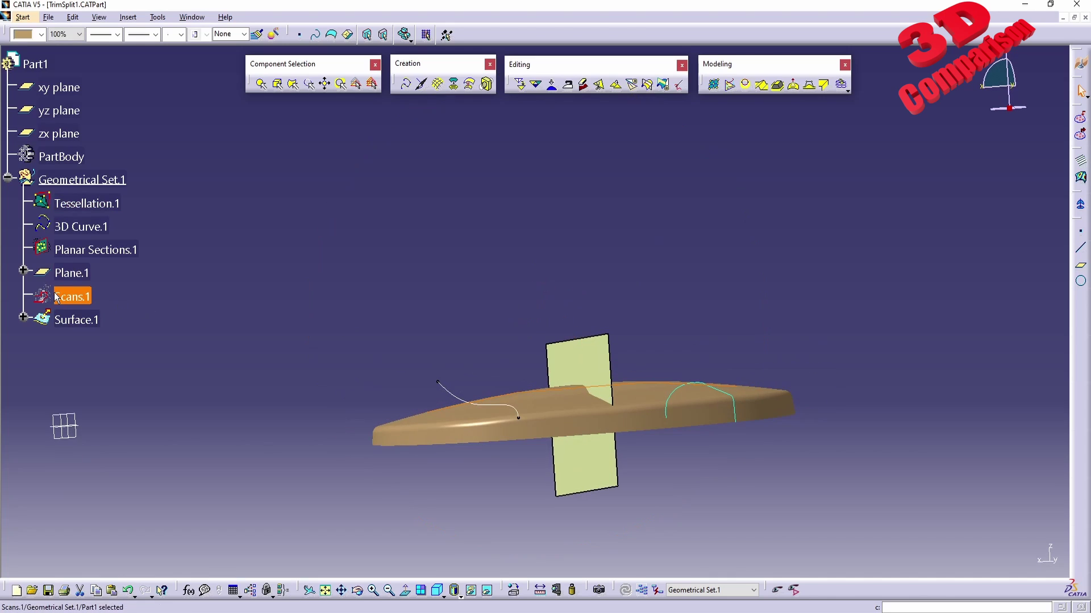
{"action": "middle_click_drag", "start_coordinate": [625, 455], "coordinate": [227, 402]}
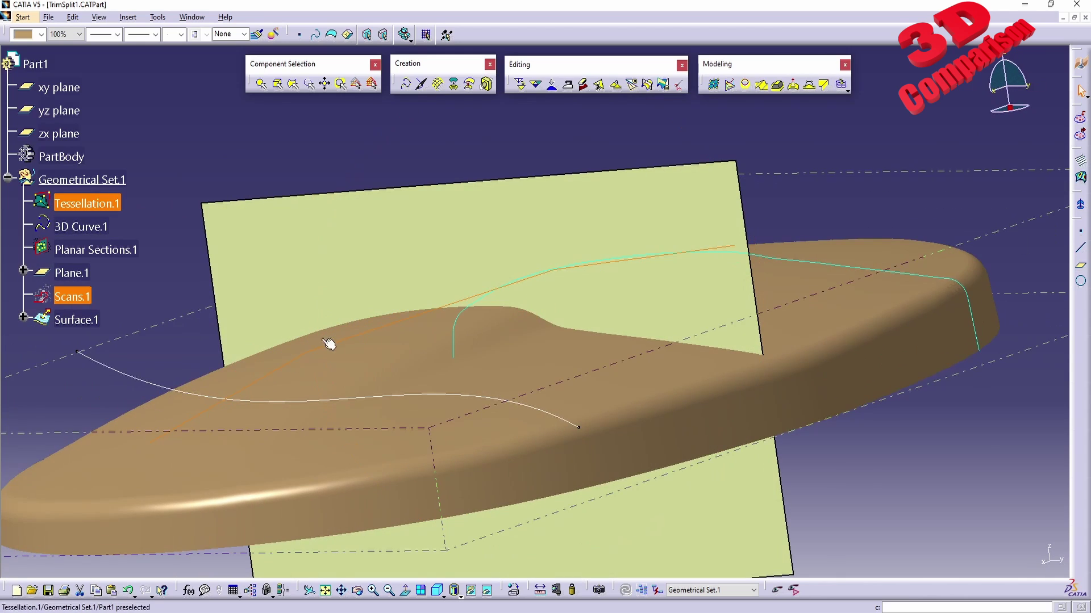
{"action": "middle_click_drag", "start_coordinate": [628, 261], "coordinate": [585, 449]}
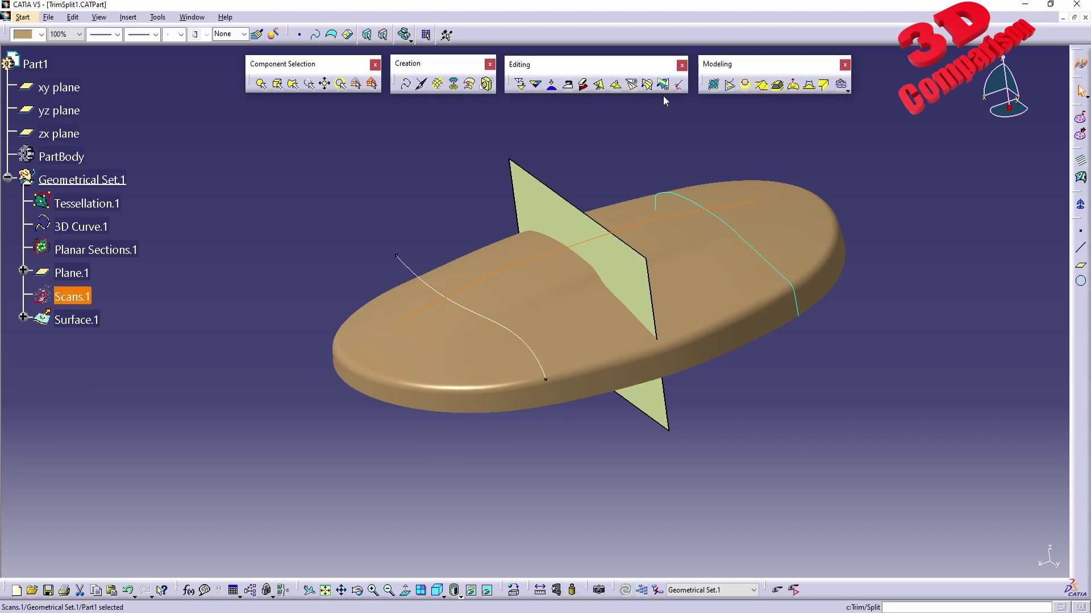
{"action": "left_click", "coordinate": [539, 543]}
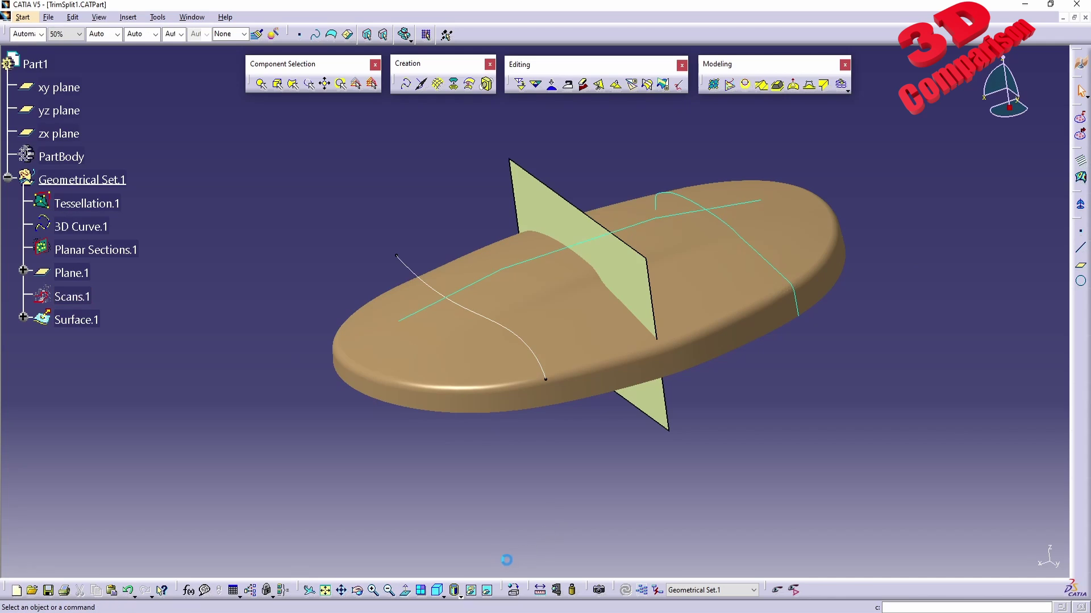
{"action": "left_click_drag", "start_coordinate": [534, 572], "coordinate": [7, 328]}
{"action": "left_click_drag", "start_coordinate": [665, 545], "coordinate": [1053, 352]}
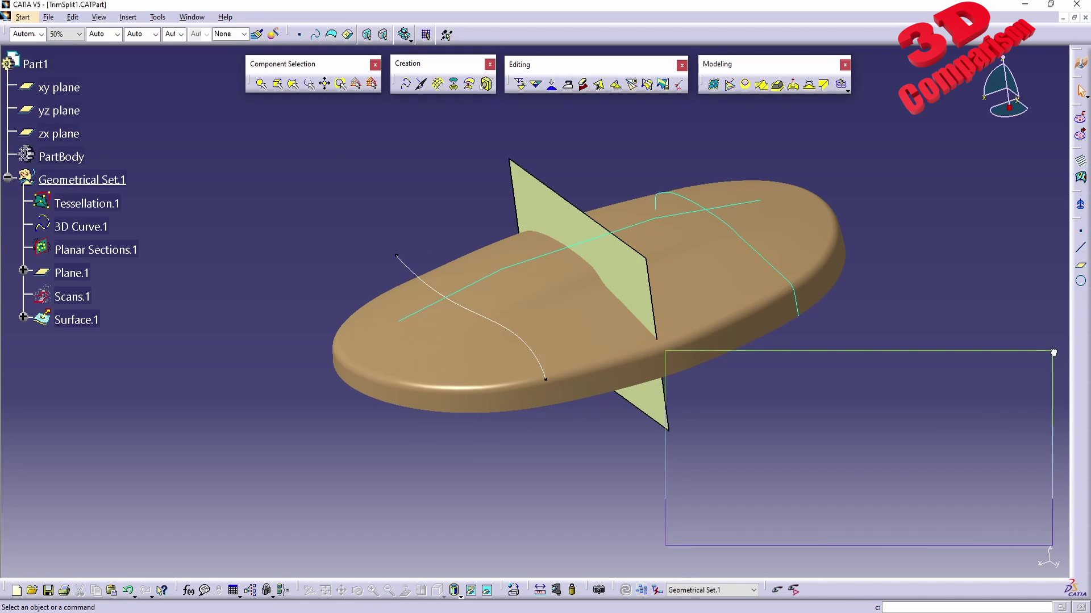